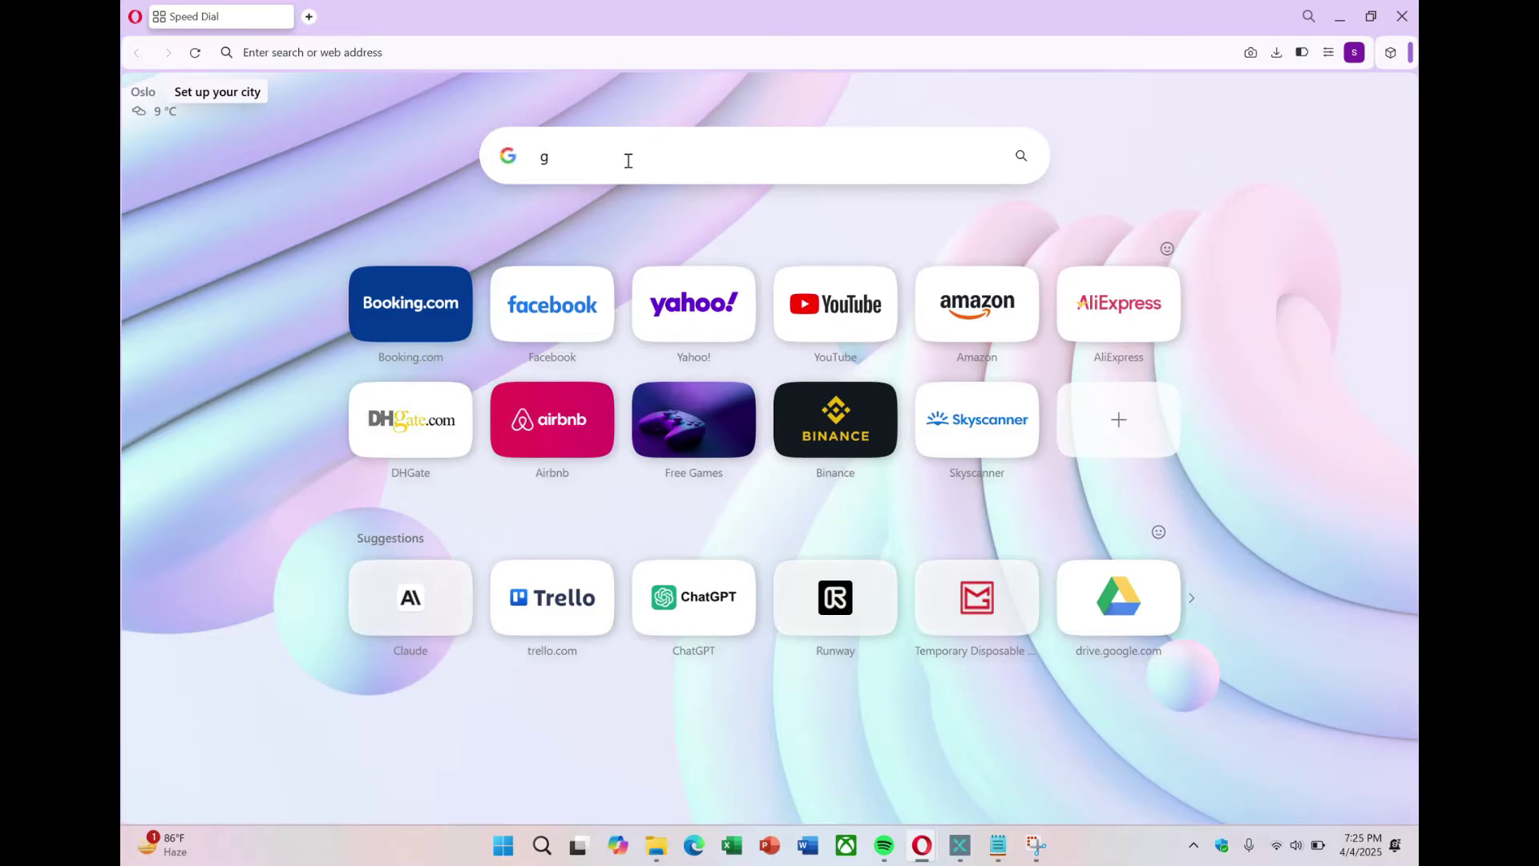
# Step: Search the web for 'google gemini' from Opera's Speed Dial search box
pyautogui.write('le')
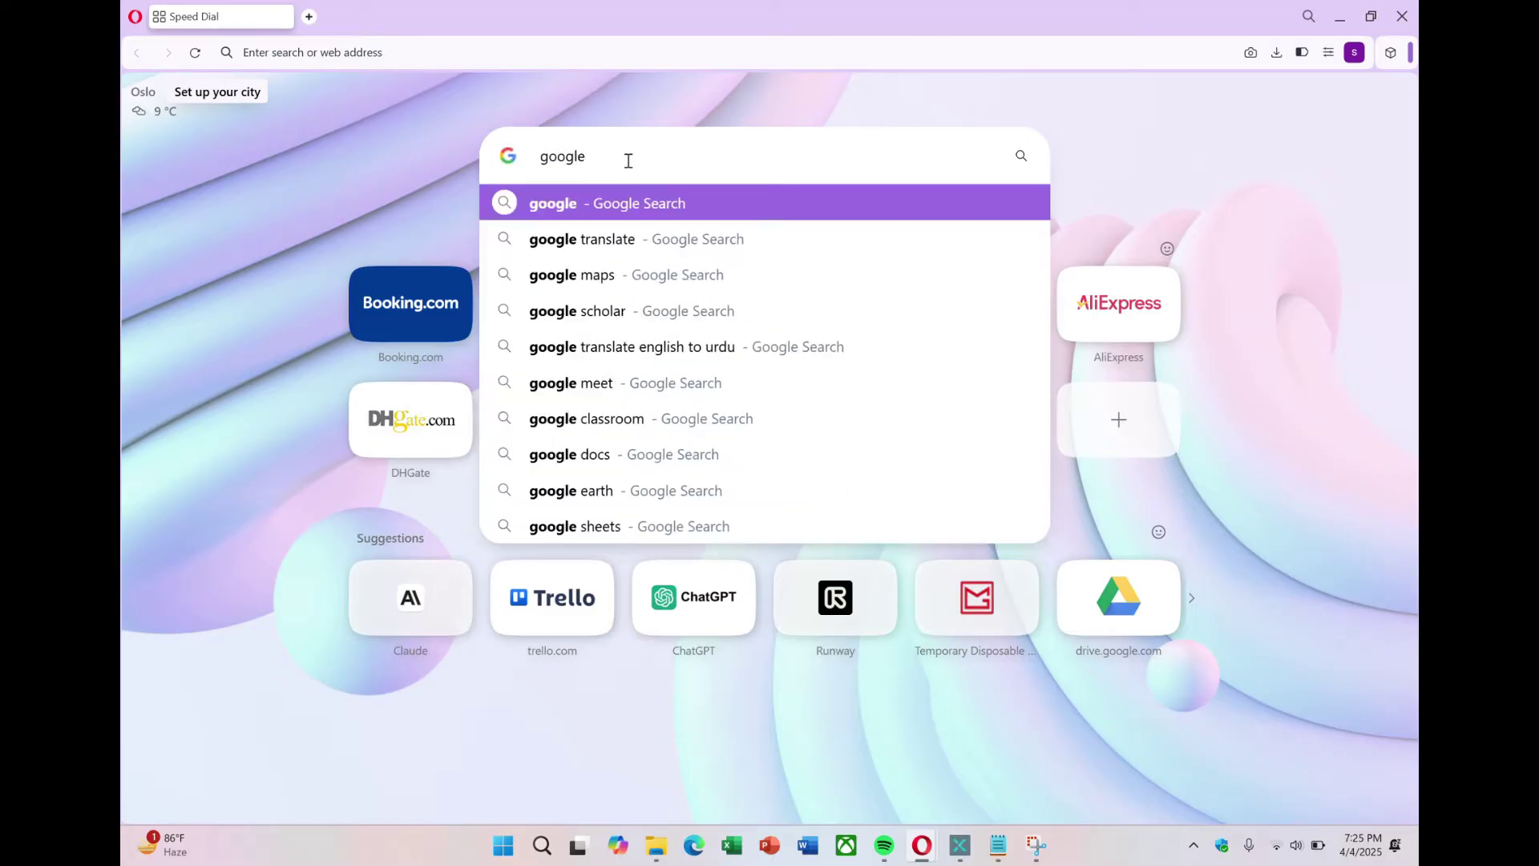
pyautogui.write(' gr')
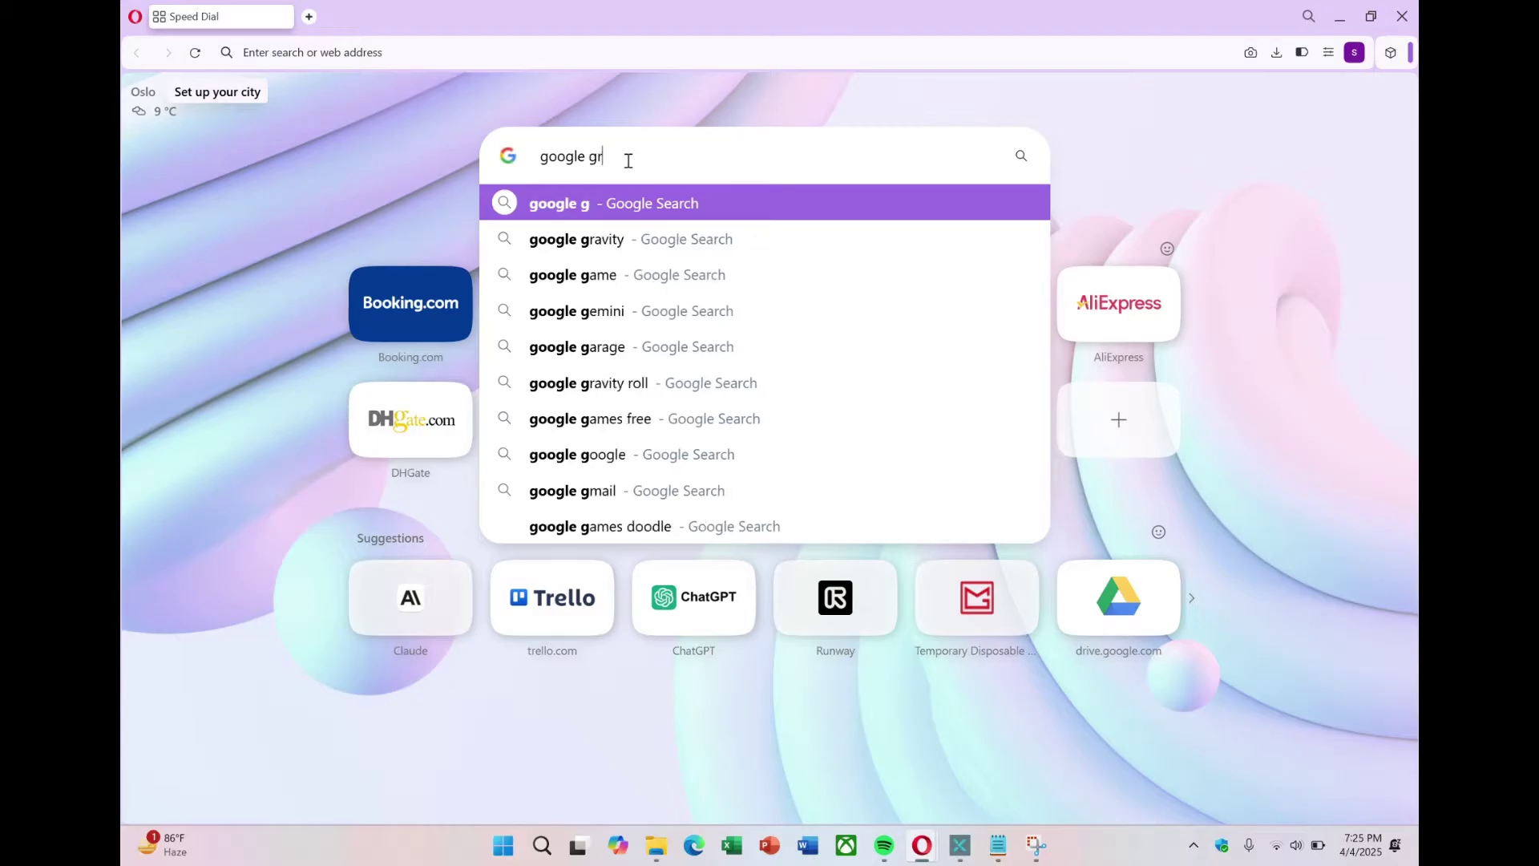
pyautogui.press('BackSpace')
pyautogui.write('emini')
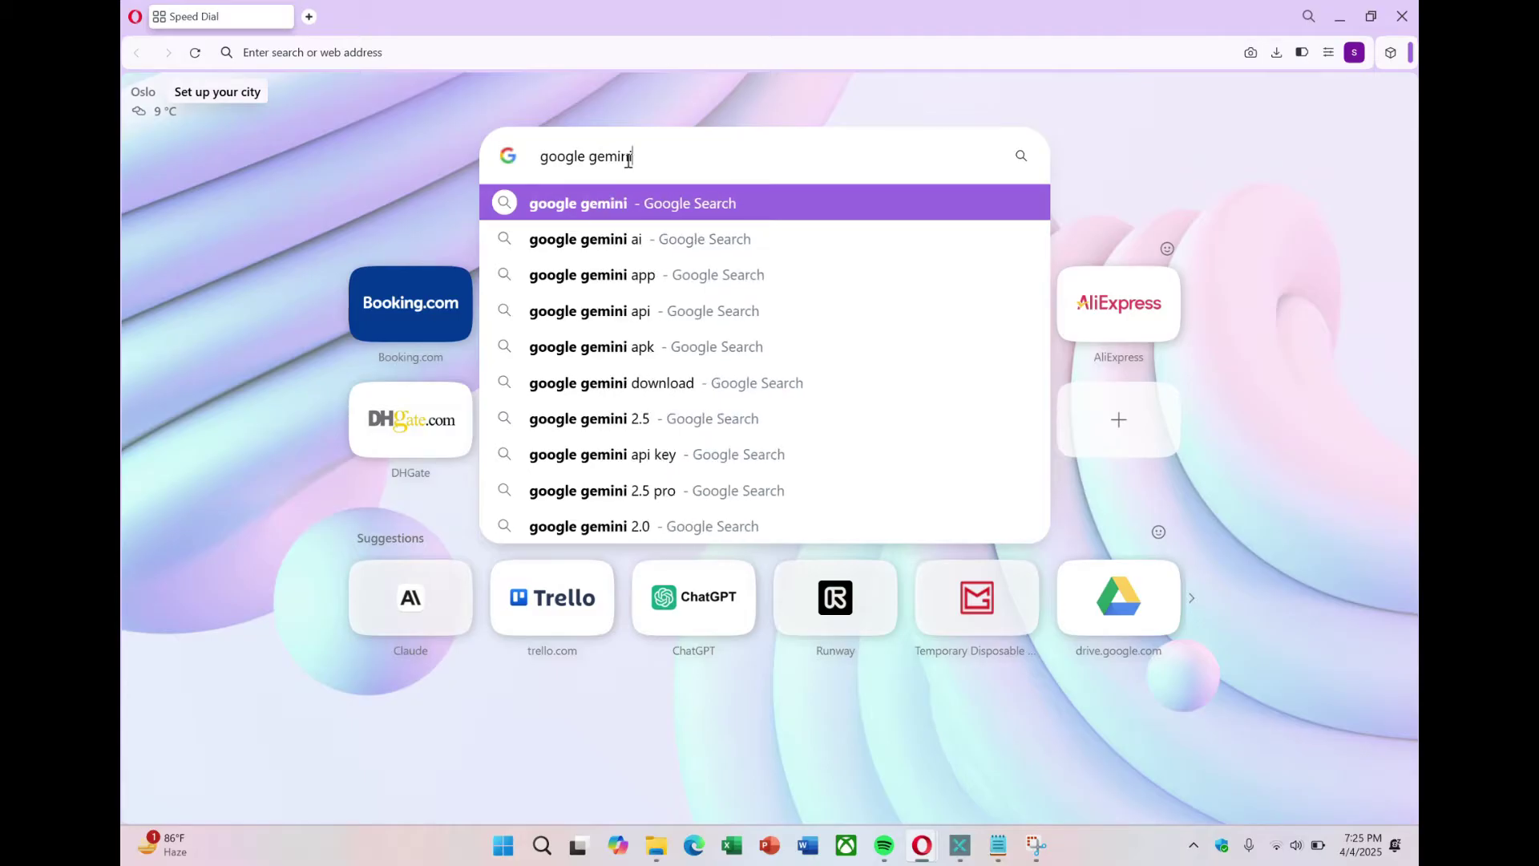
pyautogui.press('Return')
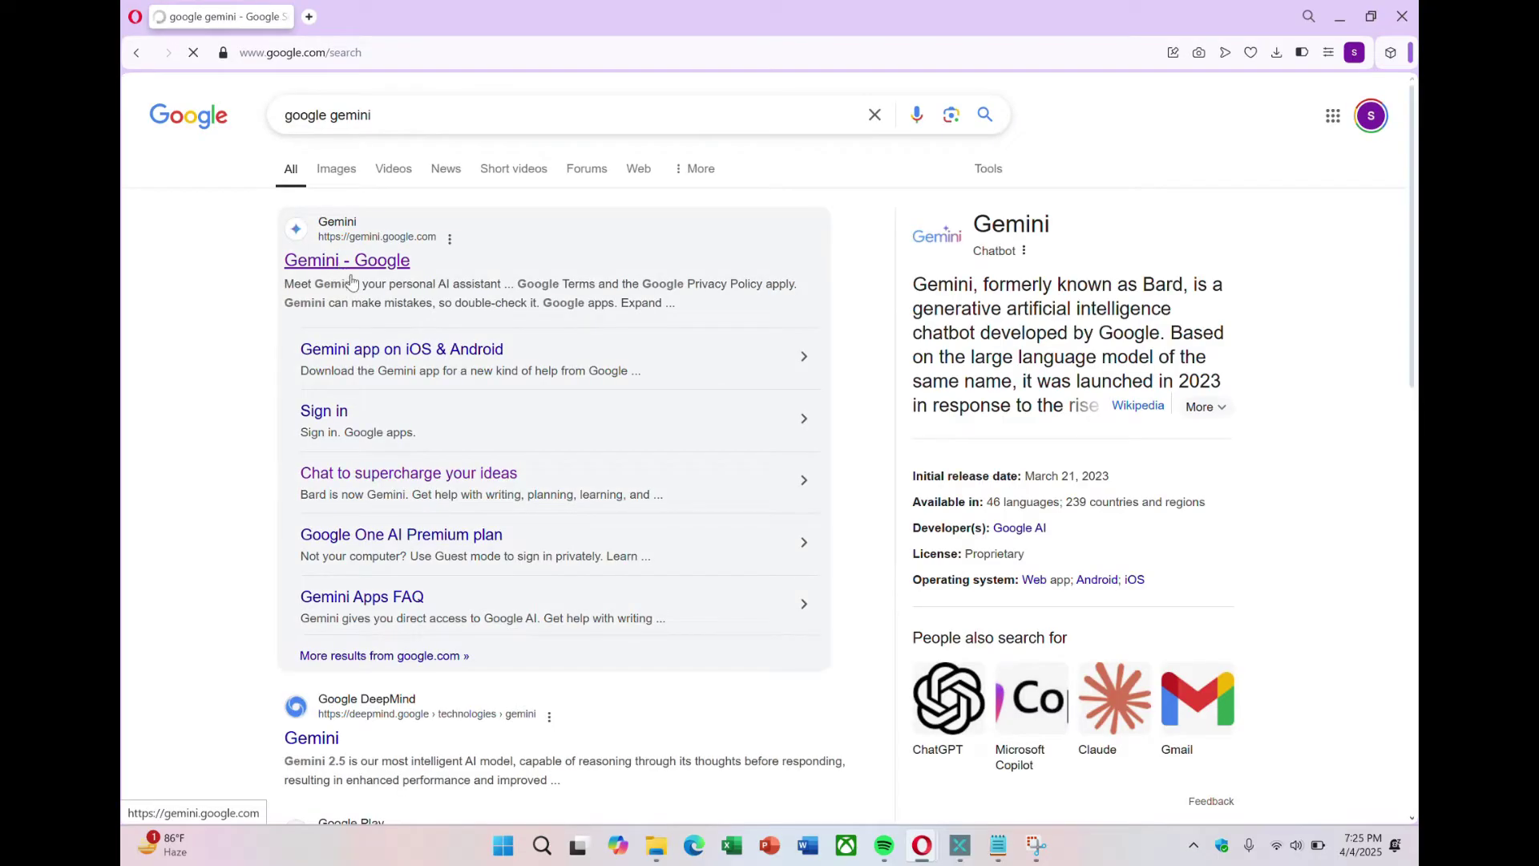
# Step: Open the 'Gemini - Google' search result and close the Welcome to Gemini notice
pyautogui.click(327, 273)
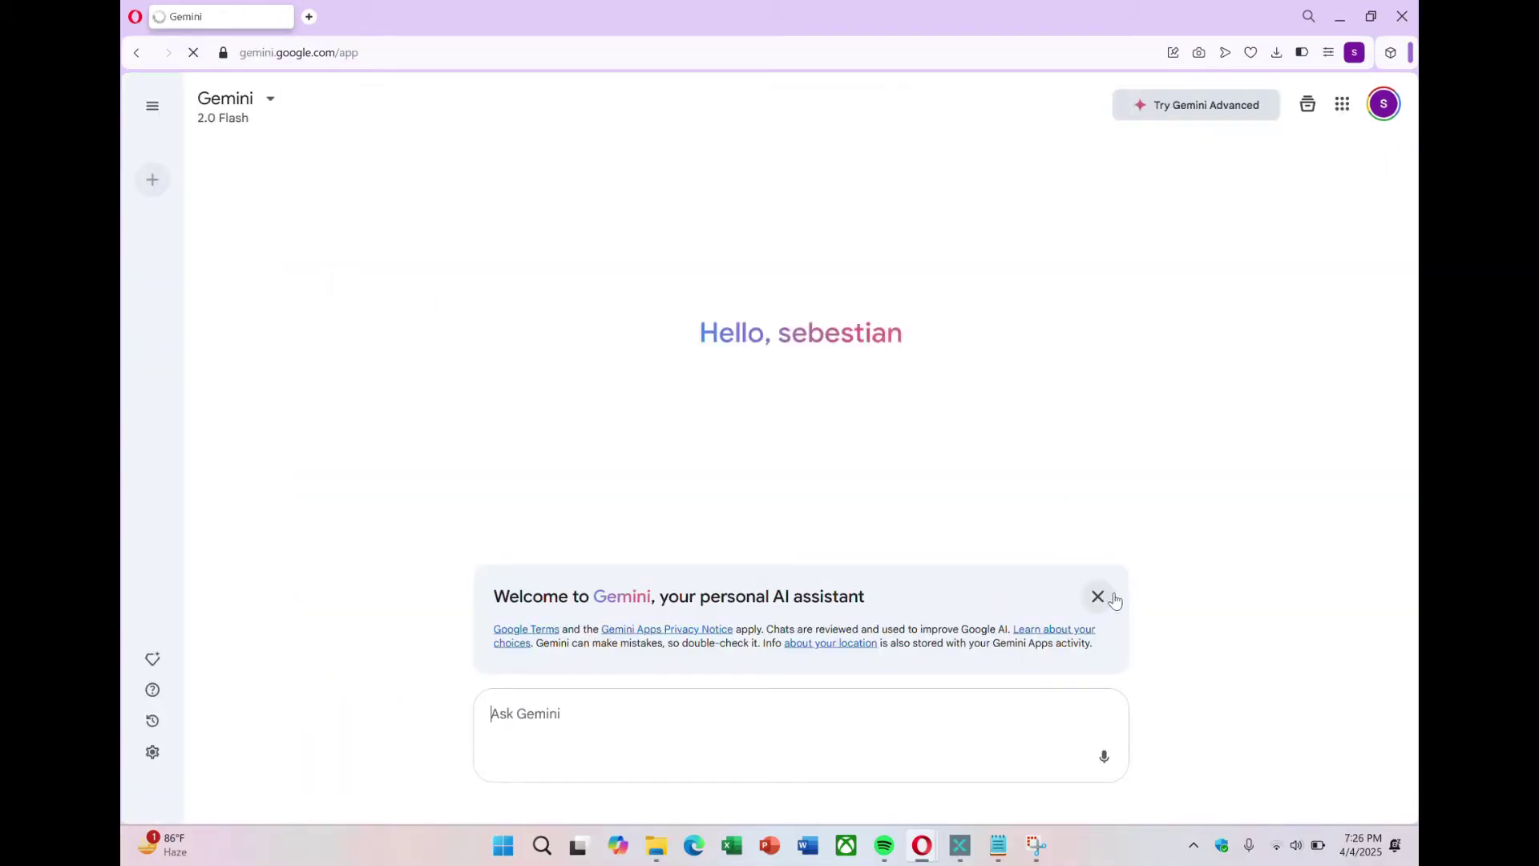
pyautogui.click(1098, 596)
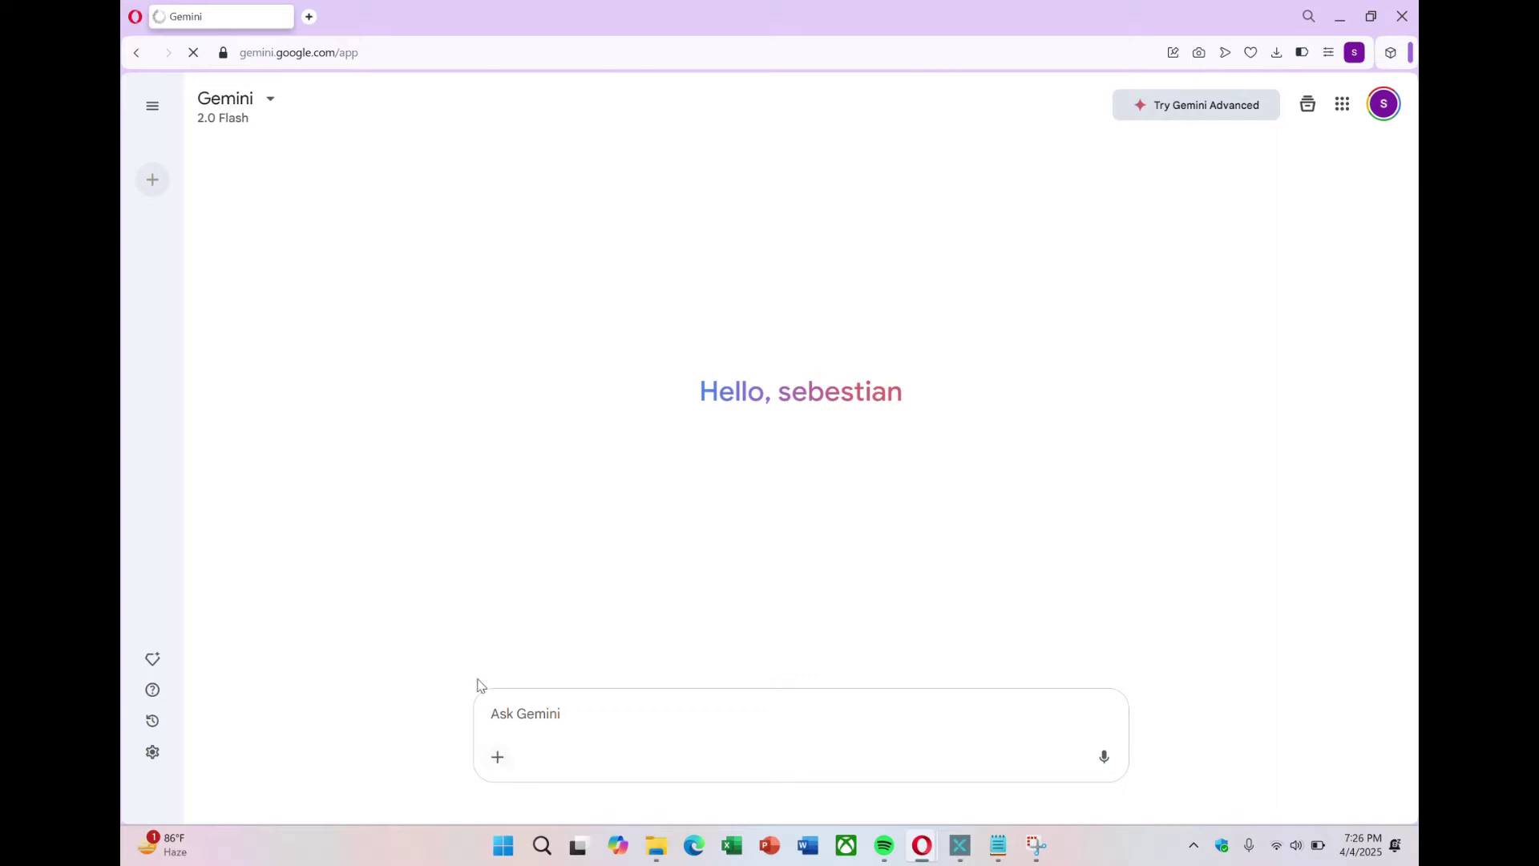
# Step: Ask Gemini to 'generate an image of a car, with the sun setting in the background, photo realistic'
pyautogui.click(513, 716)
pyautogui.write('generate an ima')
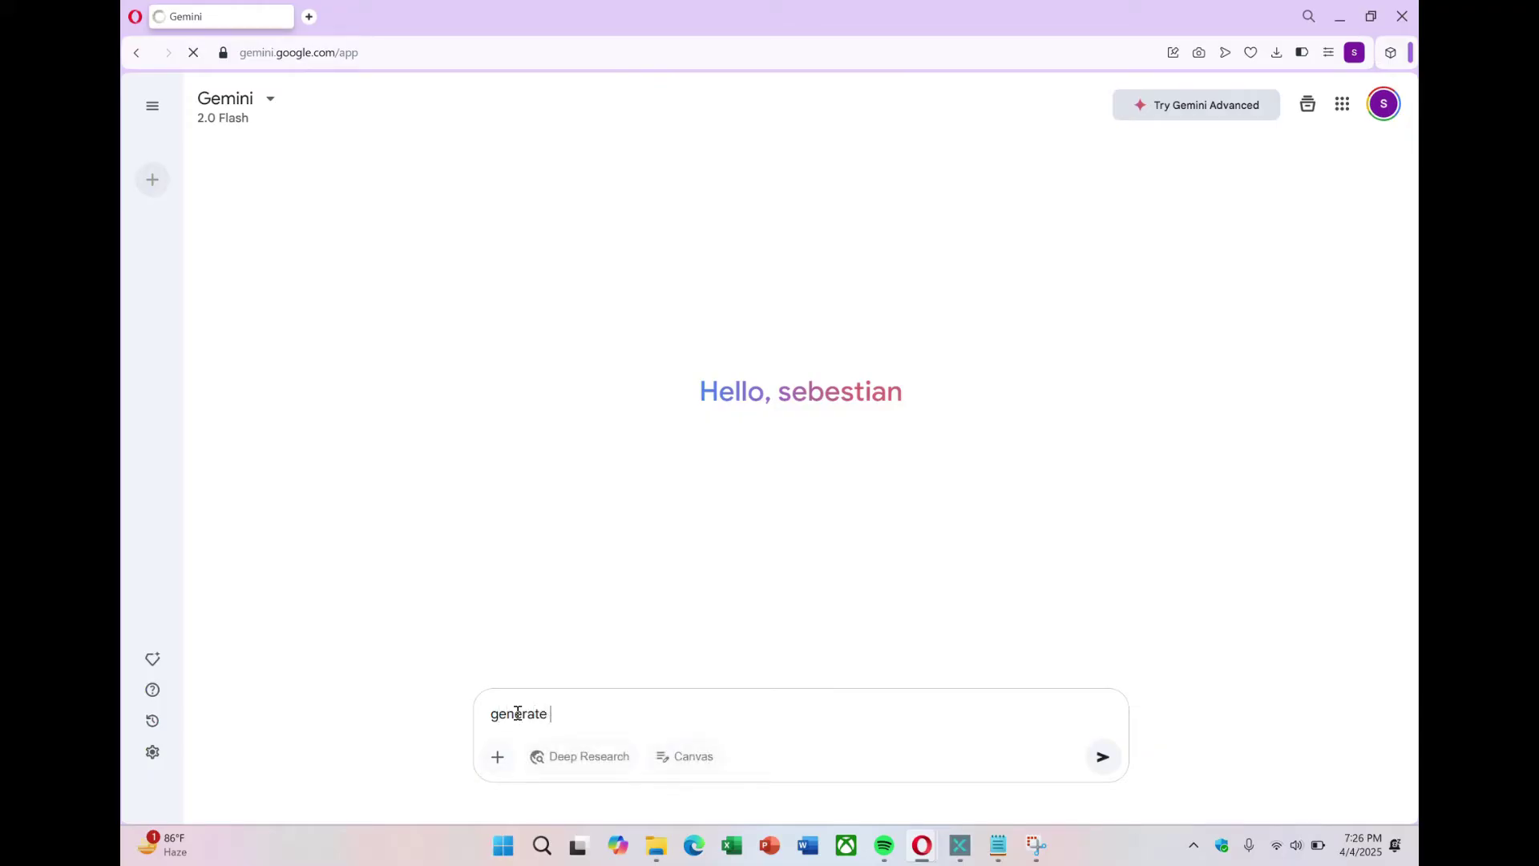
pyautogui.write('ge')
pyautogui.write('of a car, with the sun setting')
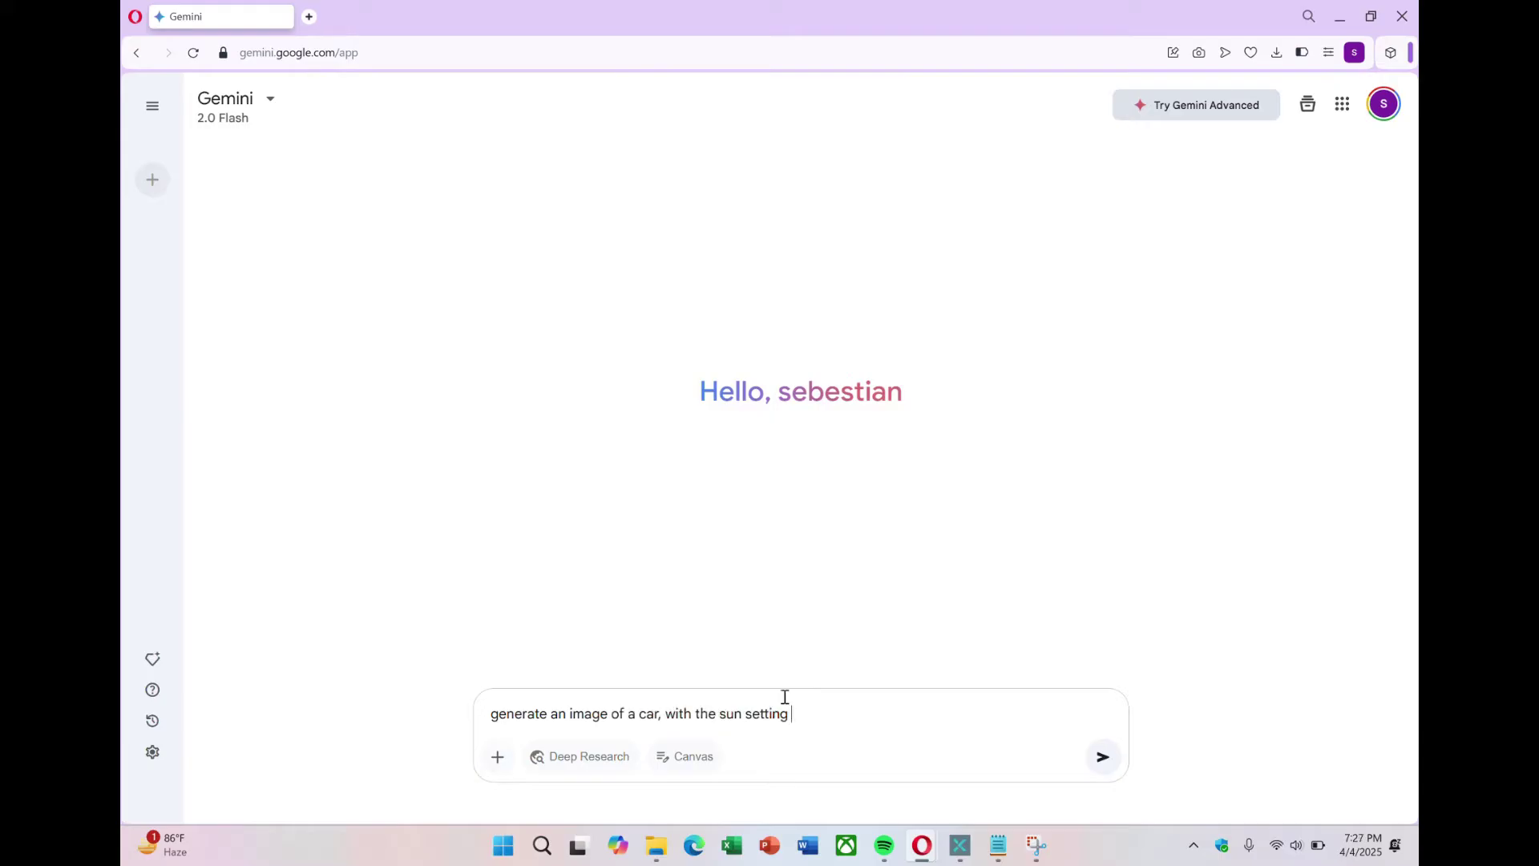
pyautogui.write(' in the background , photo realistic')
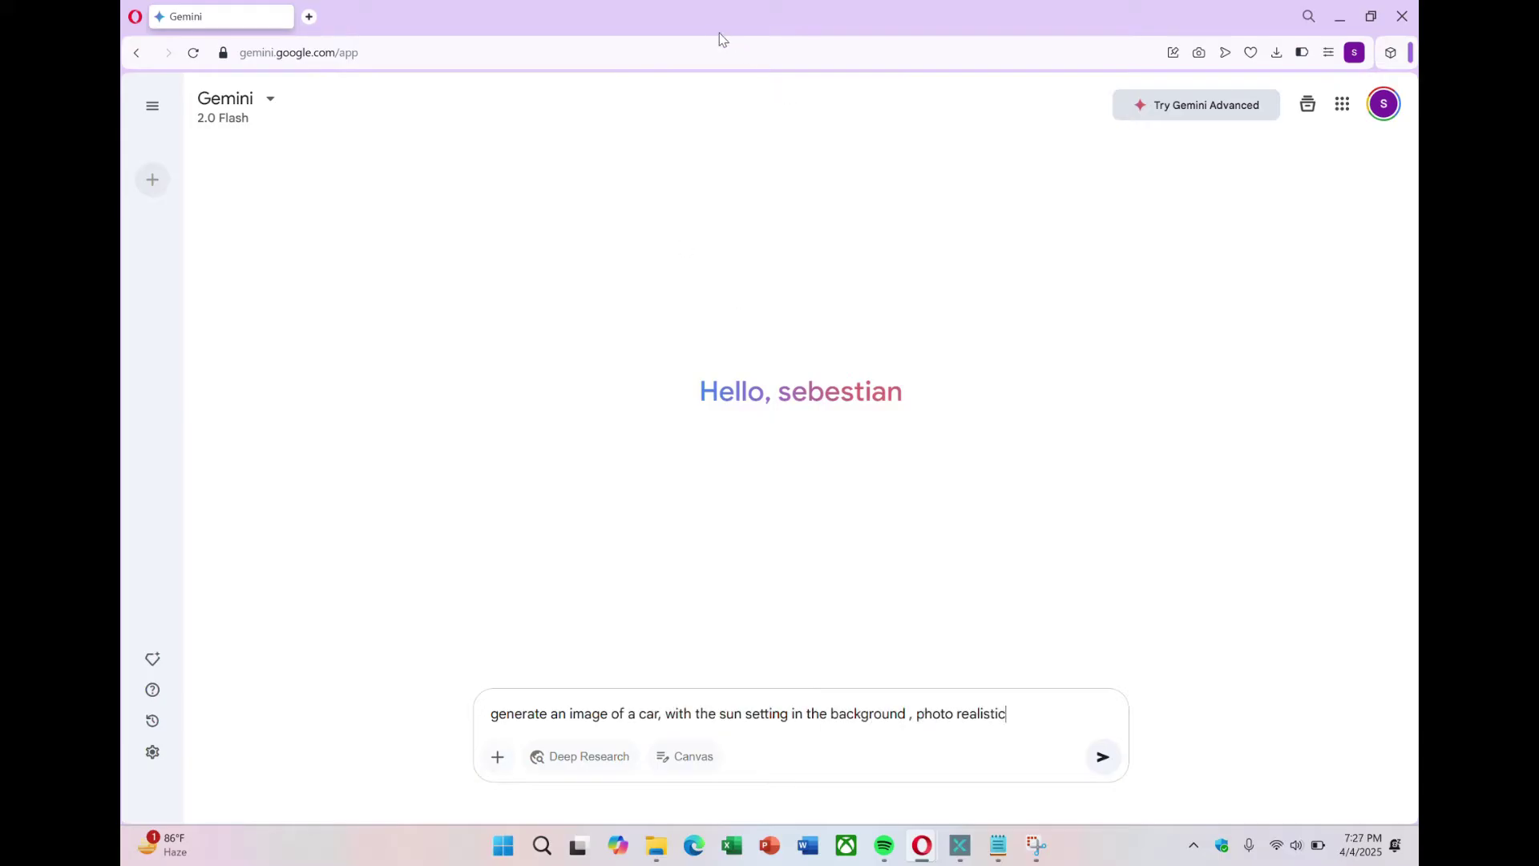
pyautogui.press('Return')
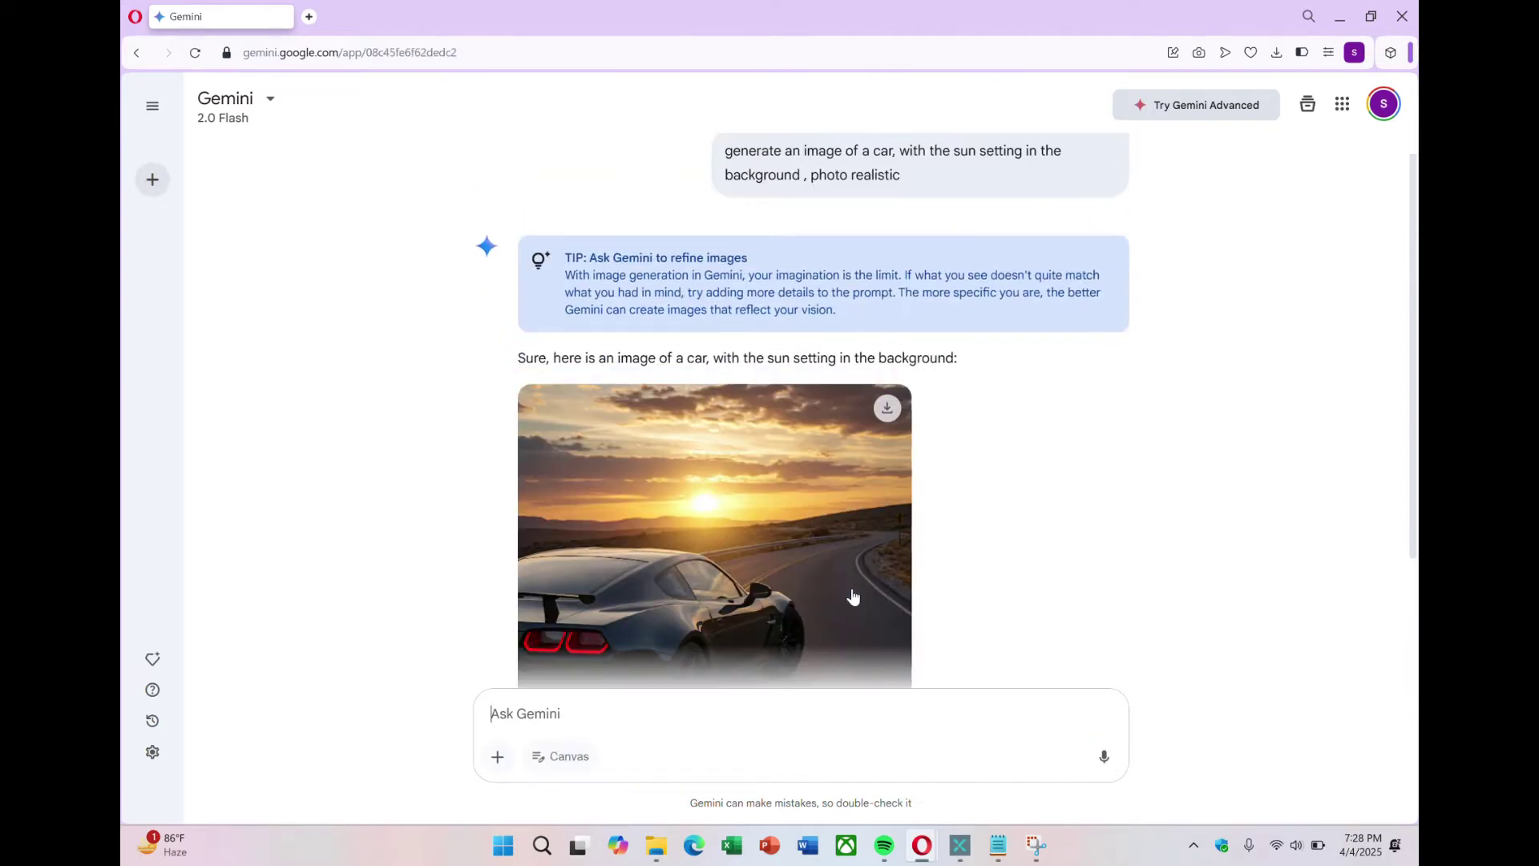
# Step: Scroll through the chat to review the generated photo-realistic sports car at sunset
pyautogui.scroll(-2, 862, 575)
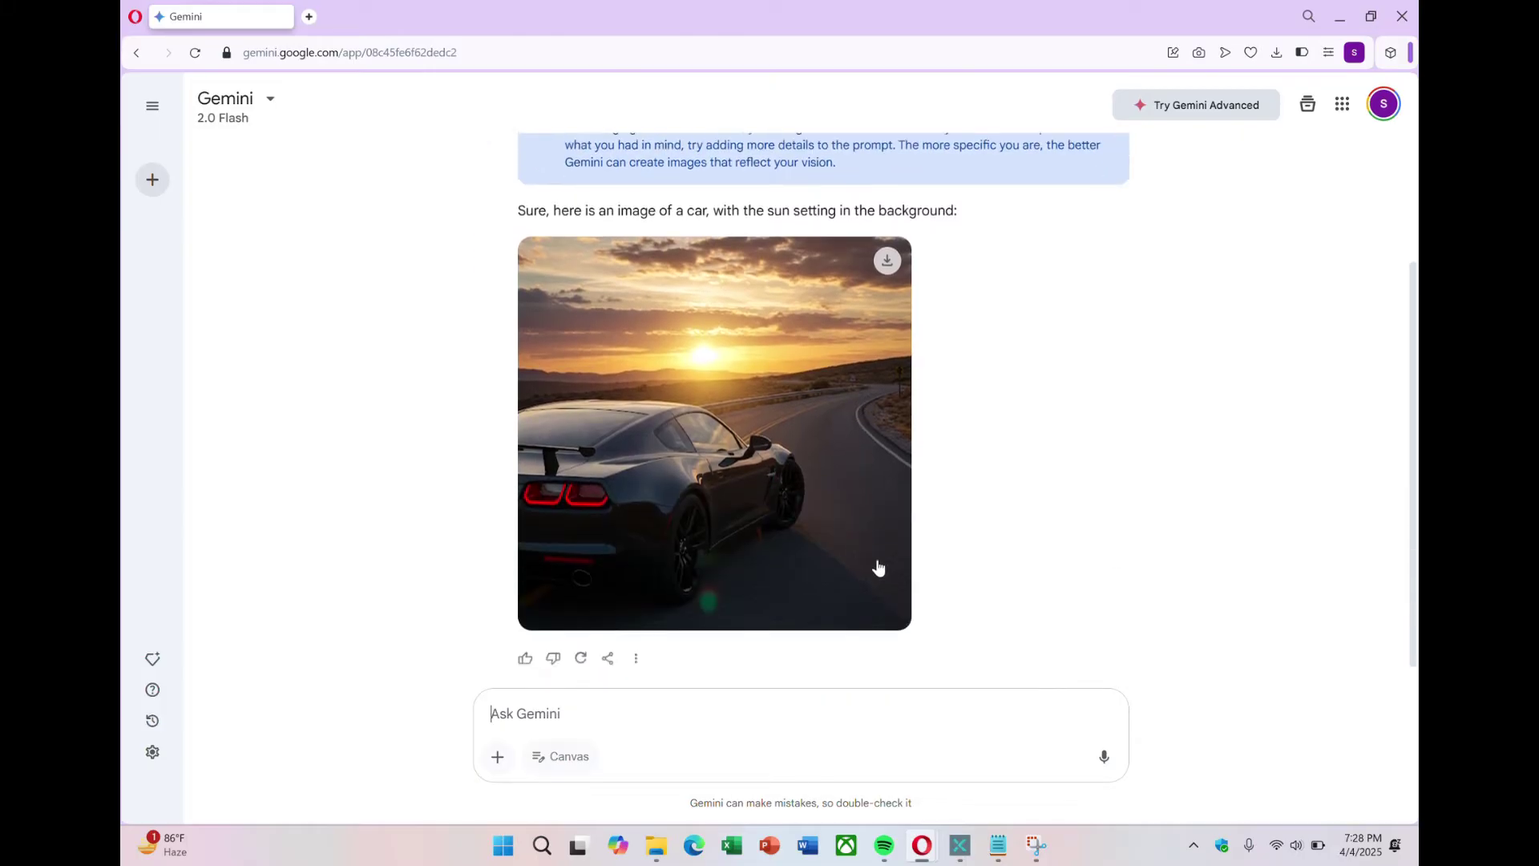
pyautogui.scroll(3, 649, 437)
pyautogui.scroll(-3, 581, 429)
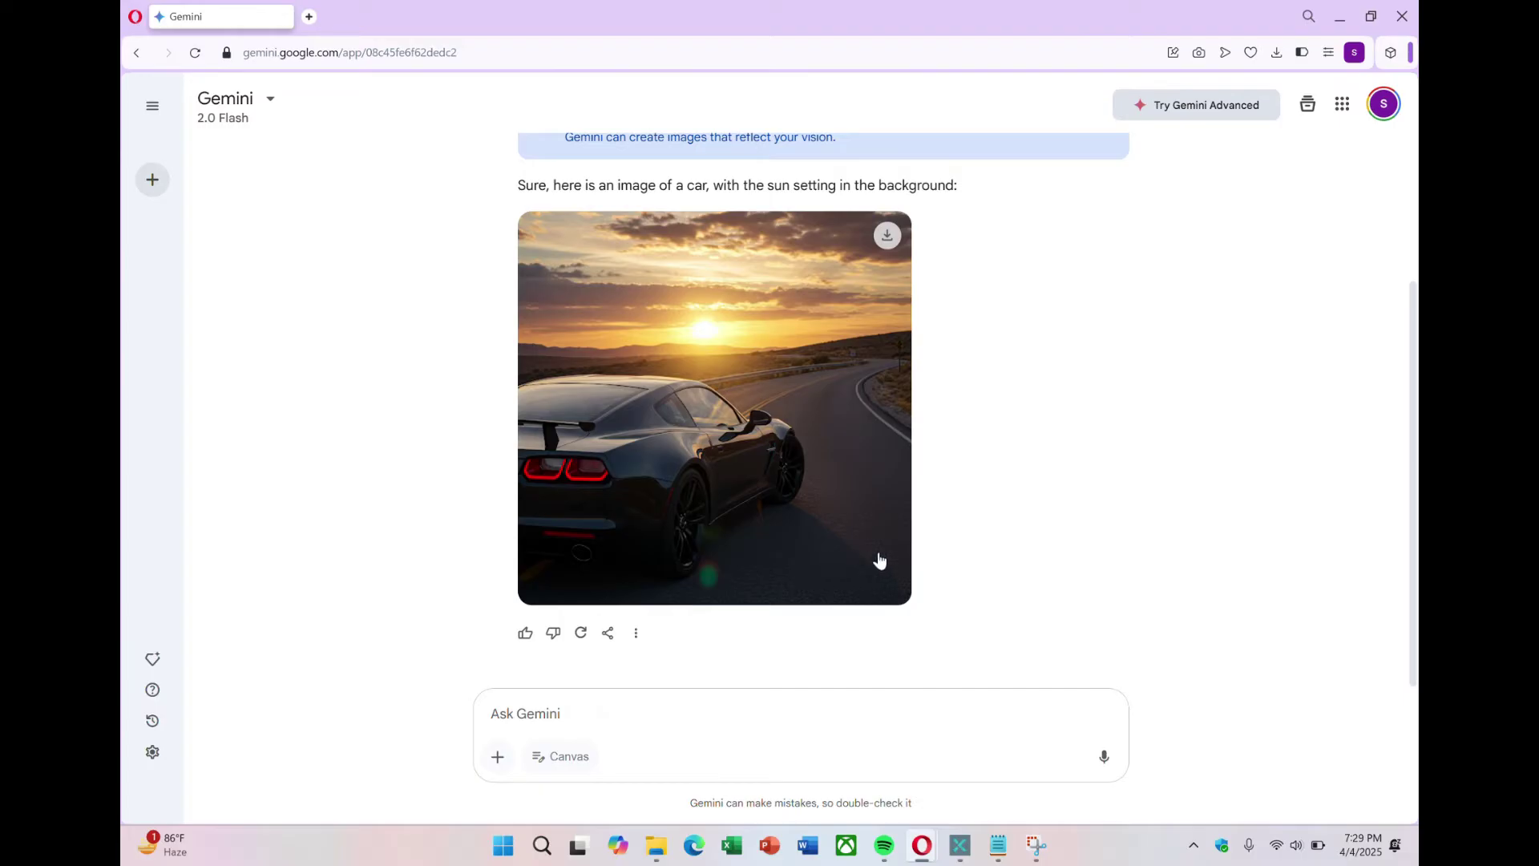
pyautogui.scroll(2, 907, 561)
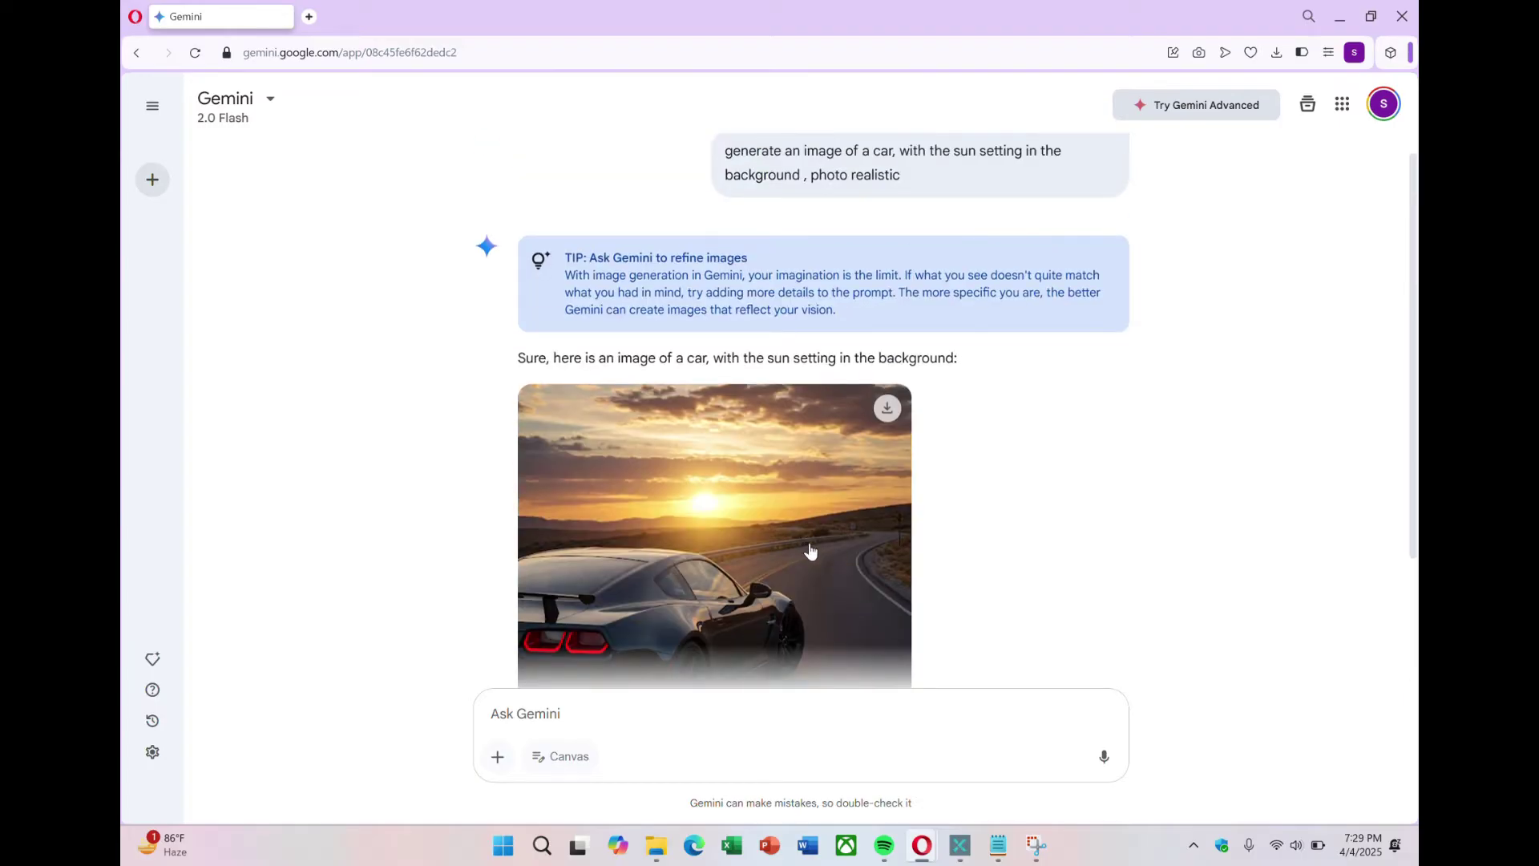
pyautogui.scroll(-2, 866, 592)
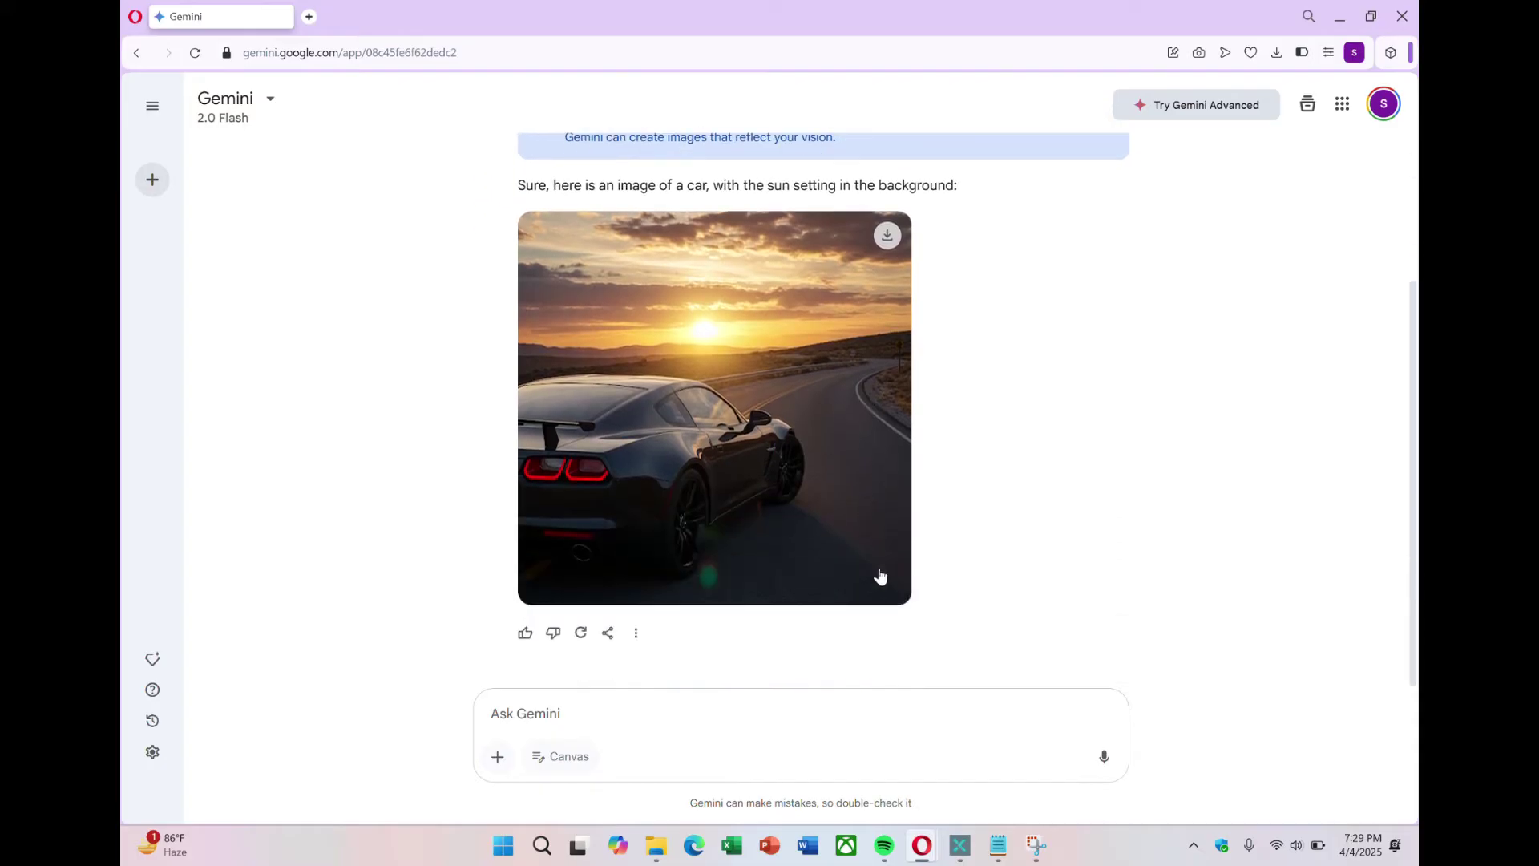
pyautogui.scroll(2, 858, 505)
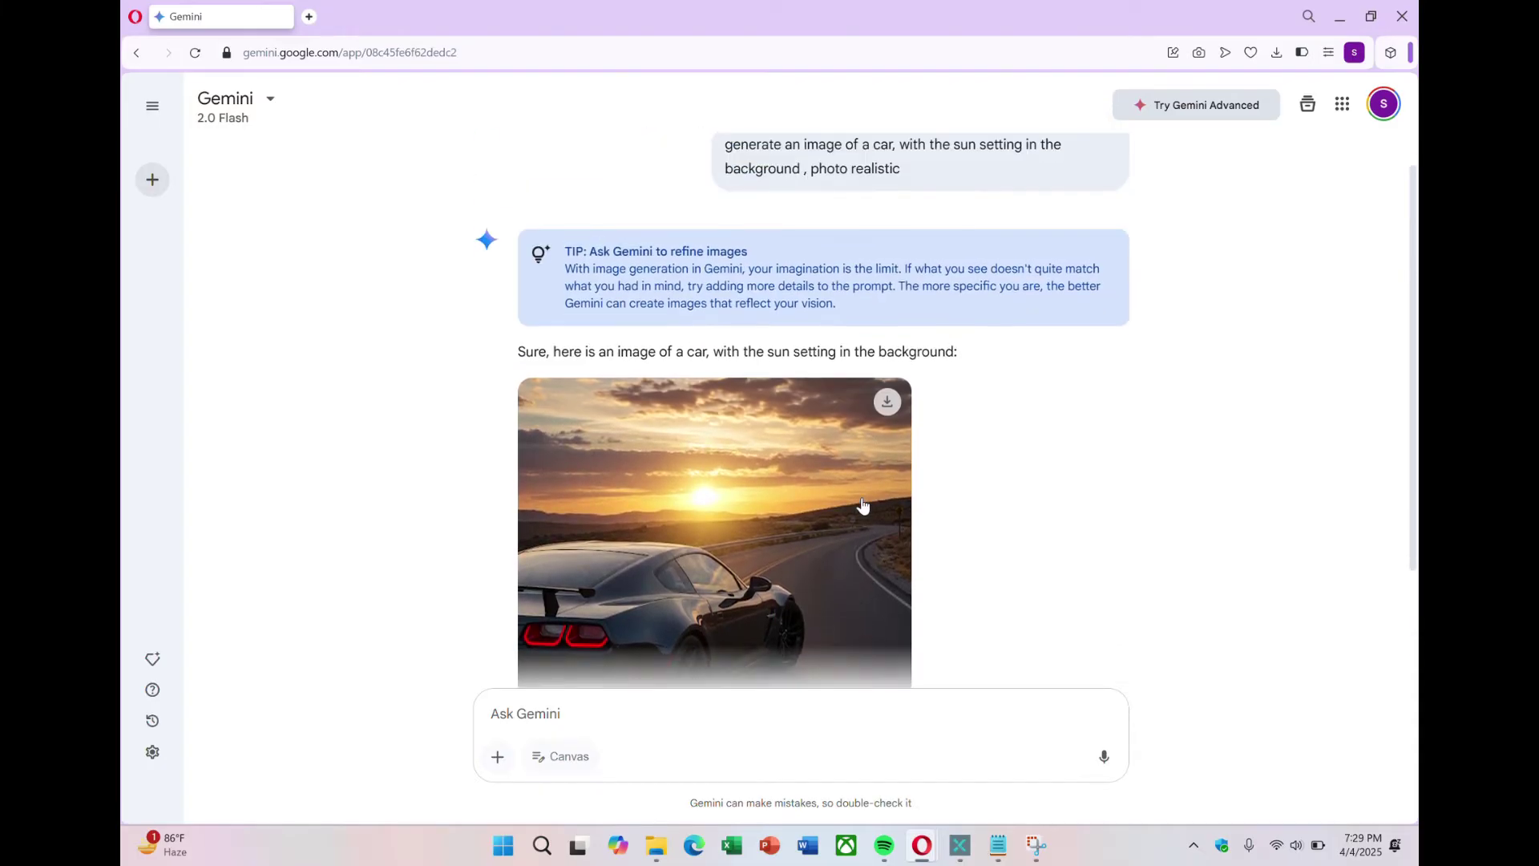
pyautogui.scroll(-2, 803, 509)
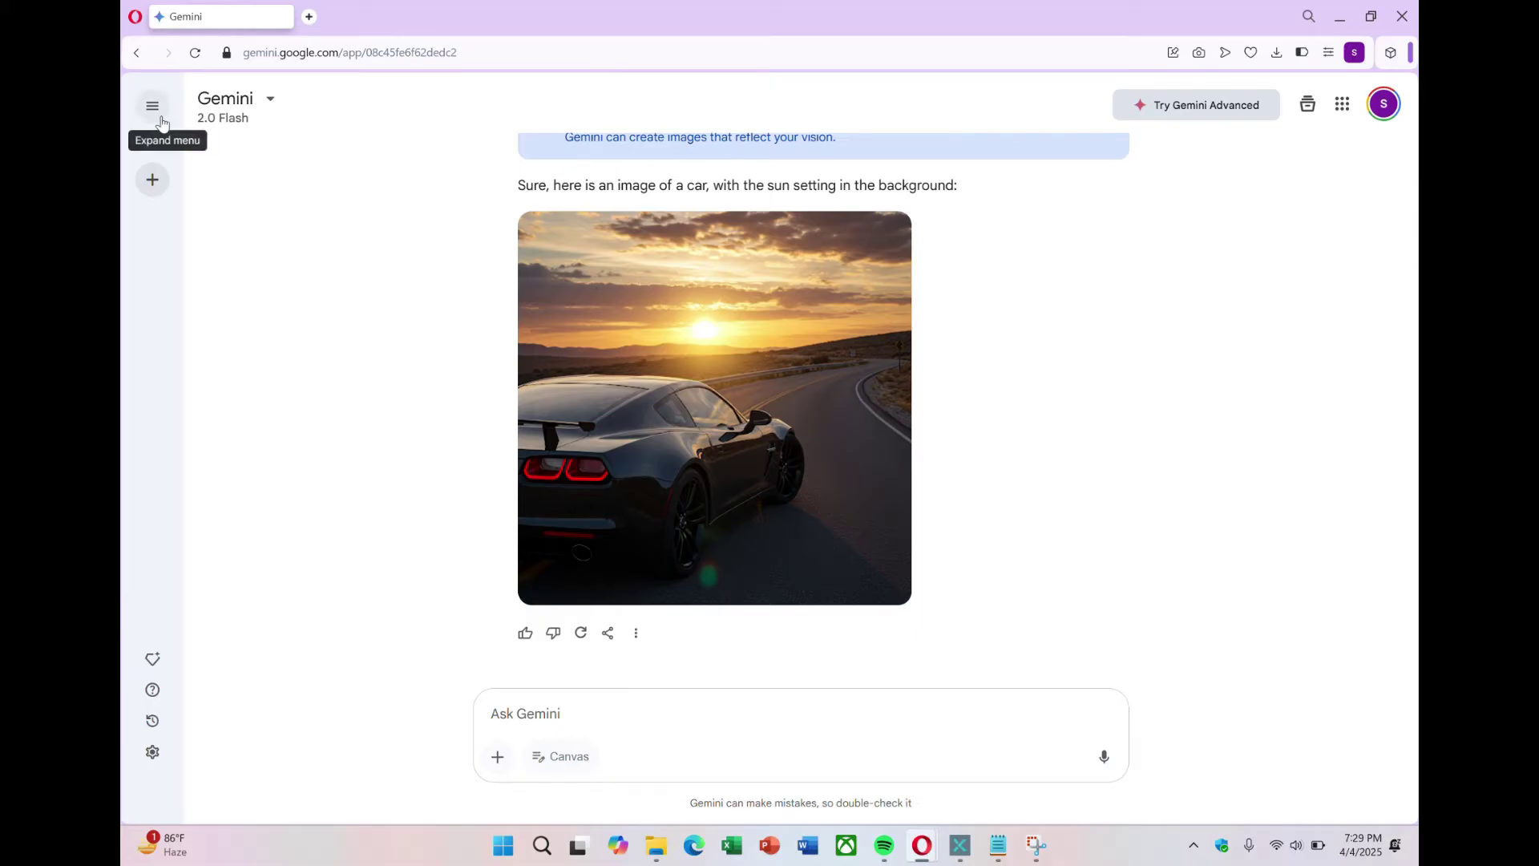
# Step: Open the futuristic surfing image chat from the recent chats list and look it over
pyautogui.click(155, 194)
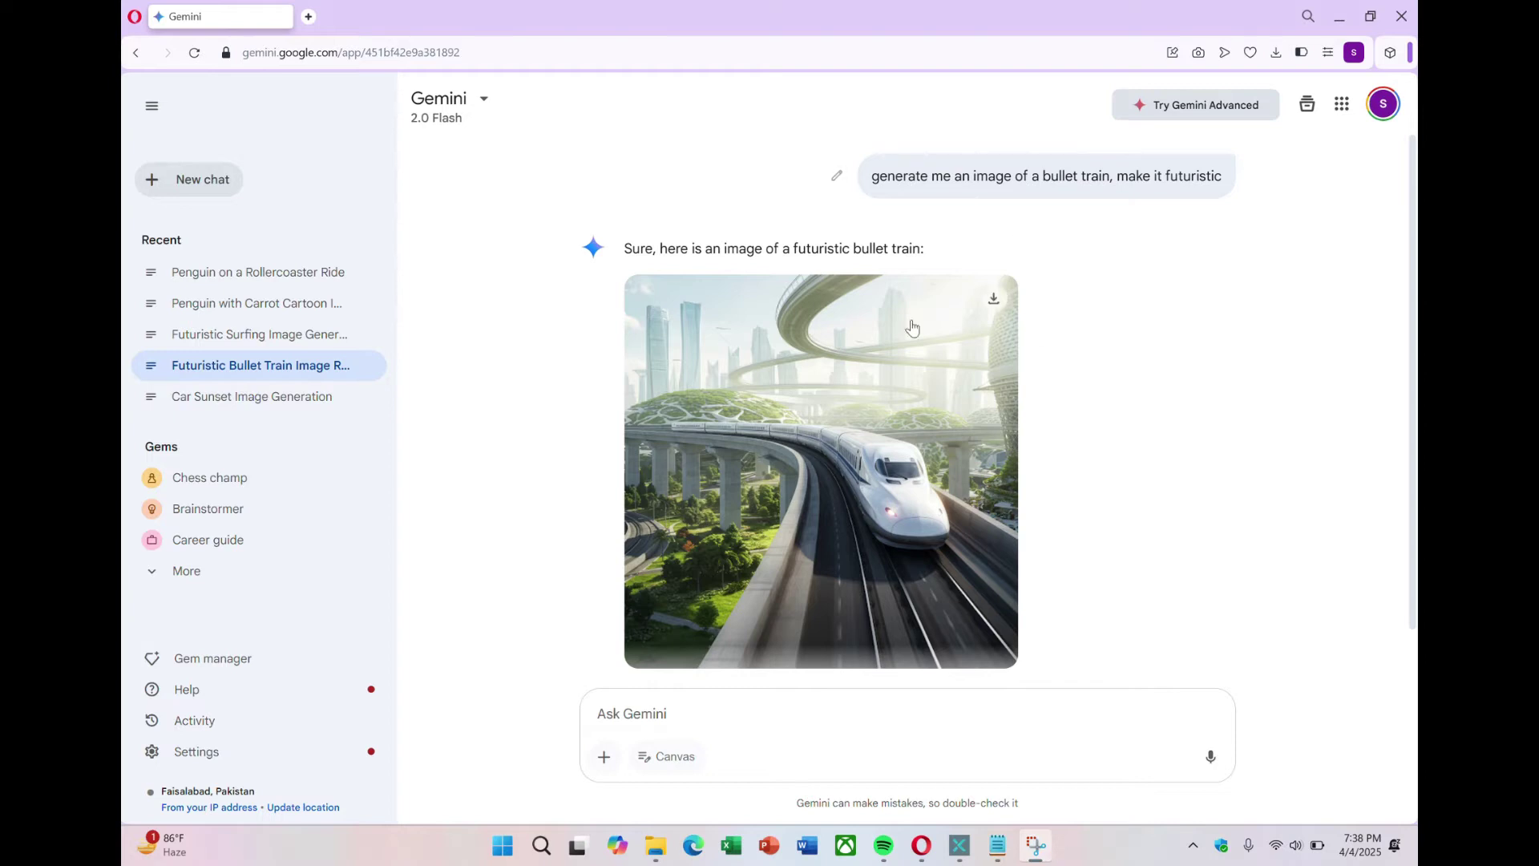
pyautogui.click(265, 334)
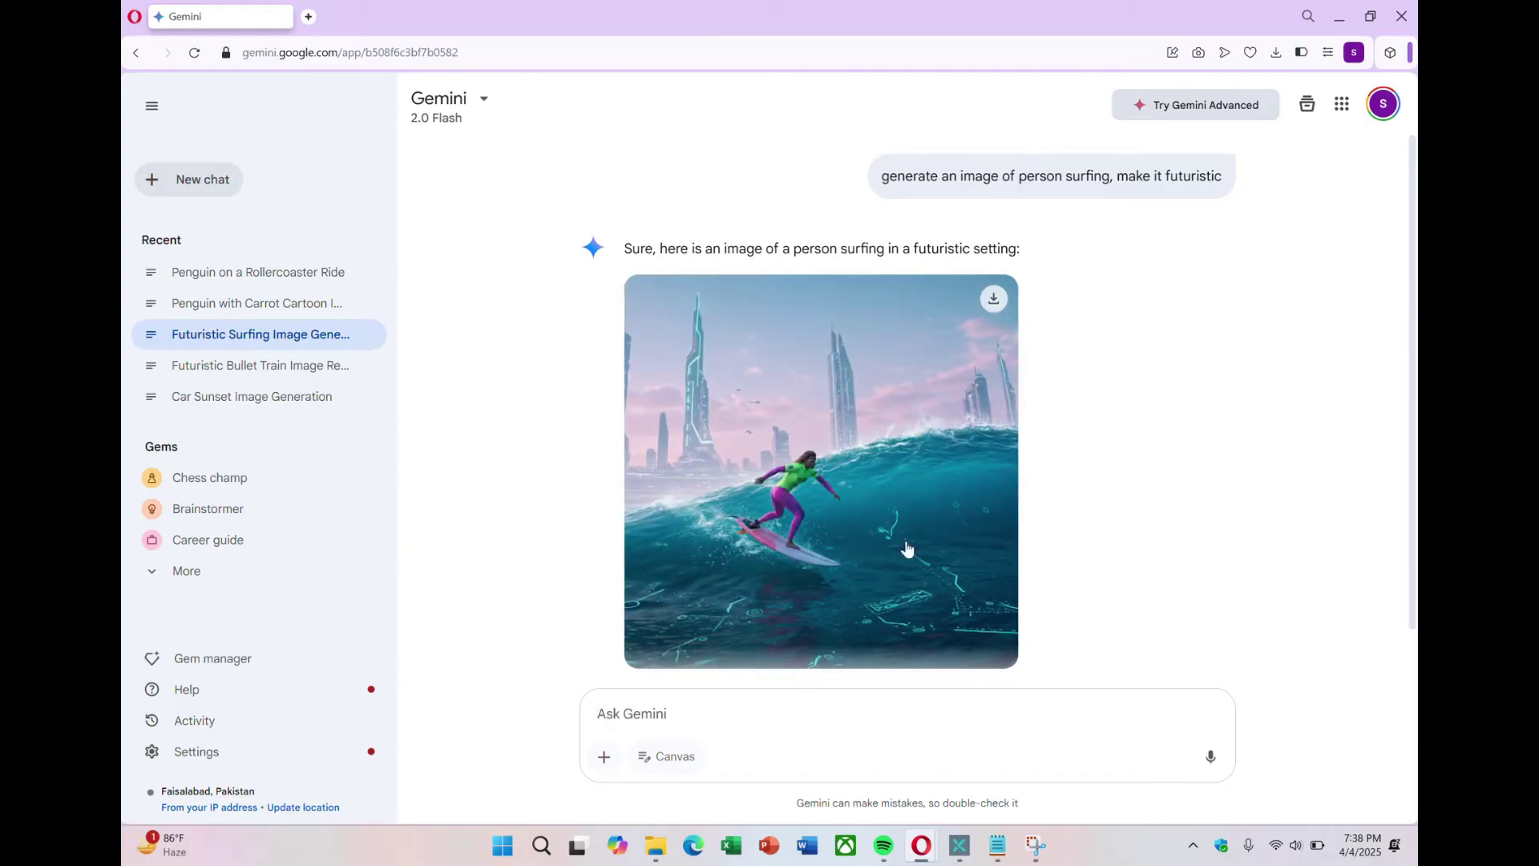
pyautogui.scroll(-1, 954, 413)
pyautogui.scroll(1, 721, 433)
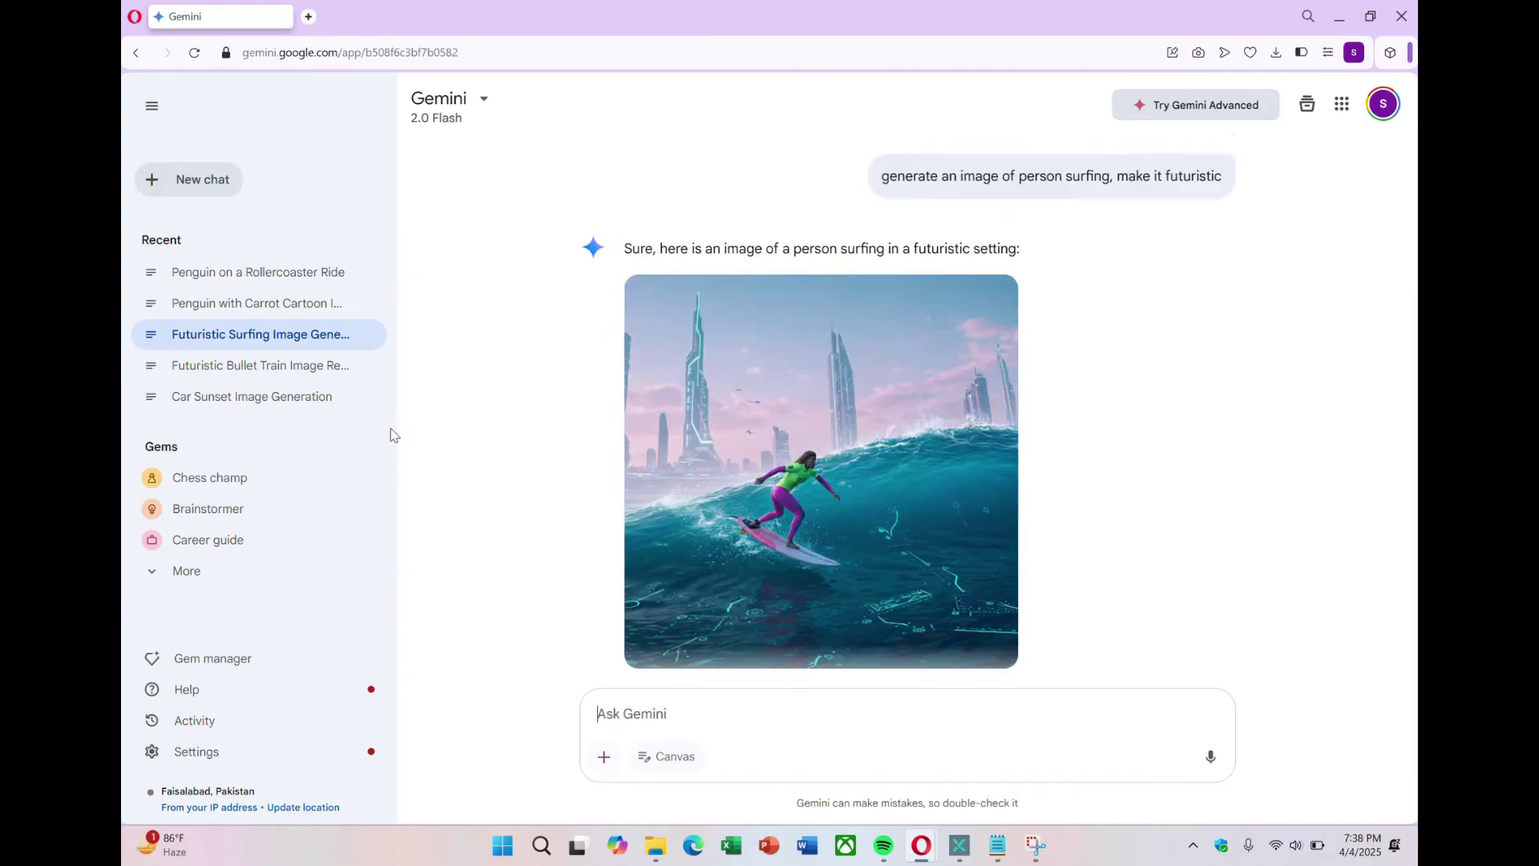
# Step: Open the 'Penguin with Carrot Cartoon Image' chat and view its cartoon image
pyautogui.click(353, 304)
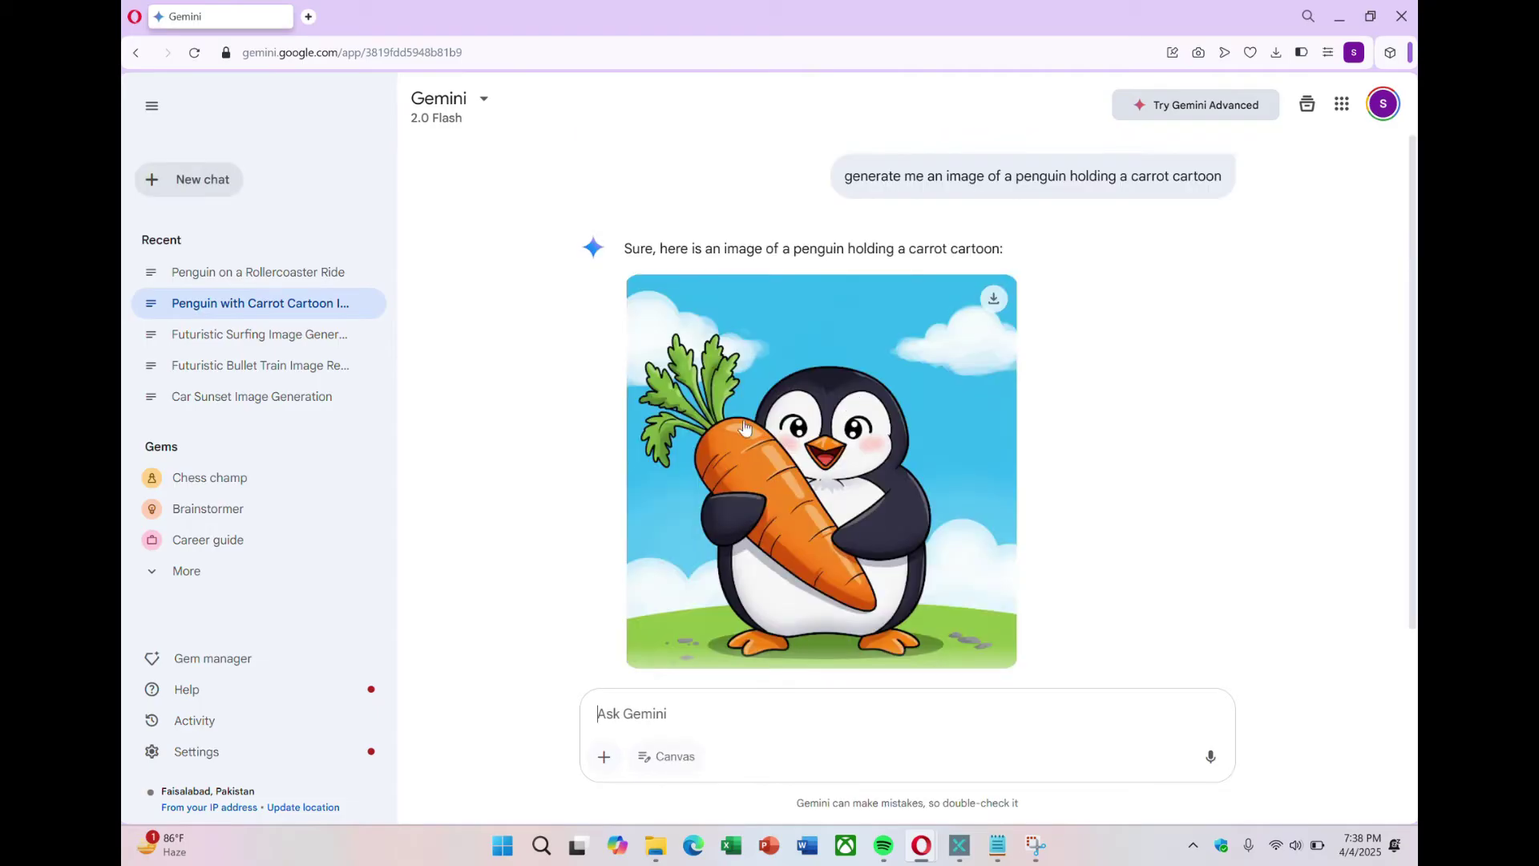
pyautogui.scroll(-1, 904, 438)
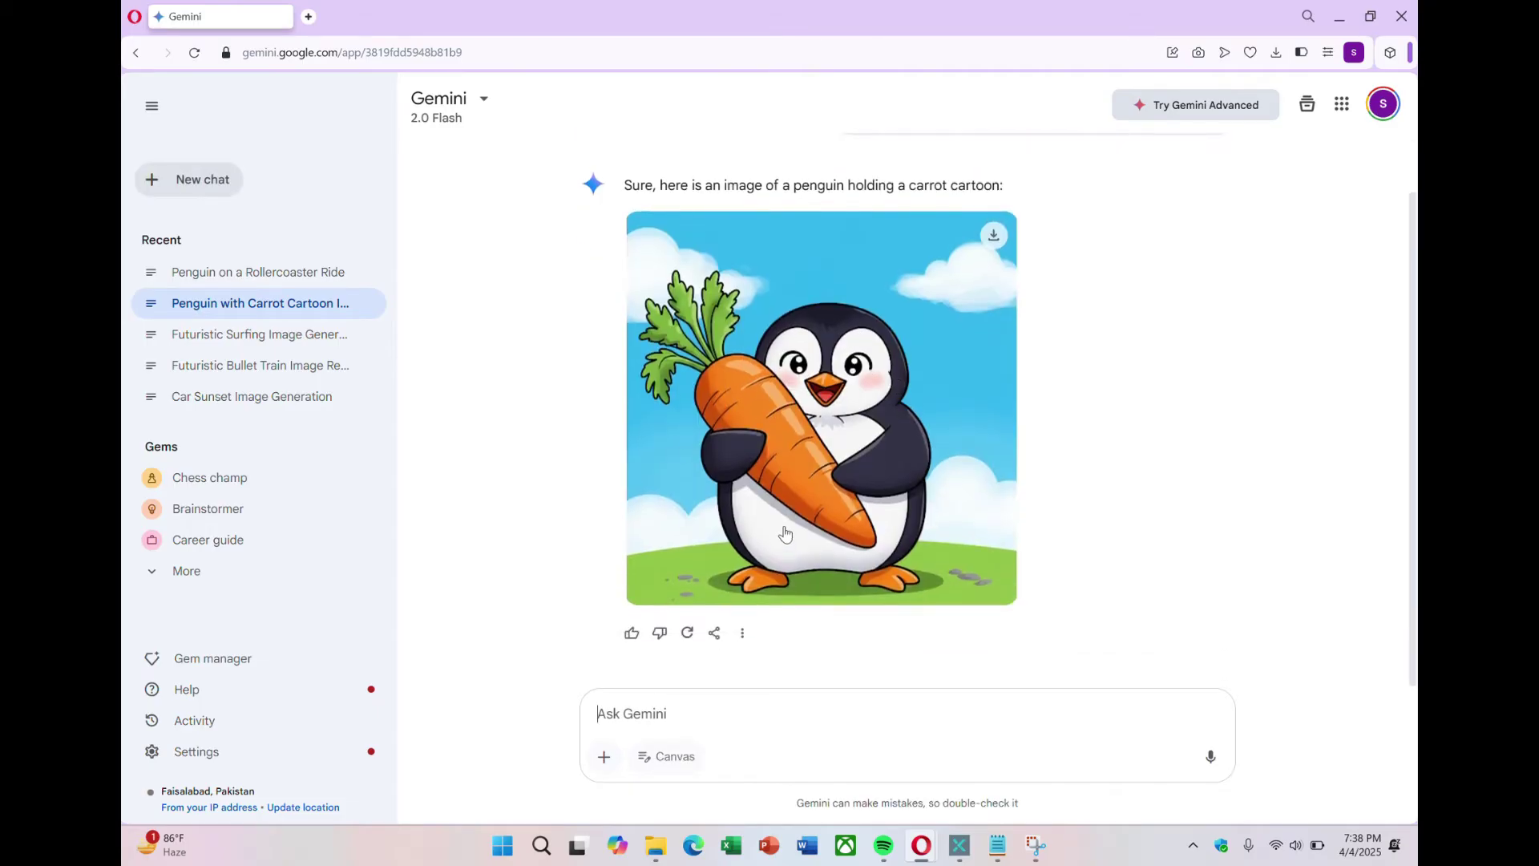
pyautogui.scroll(1, 615, 433)
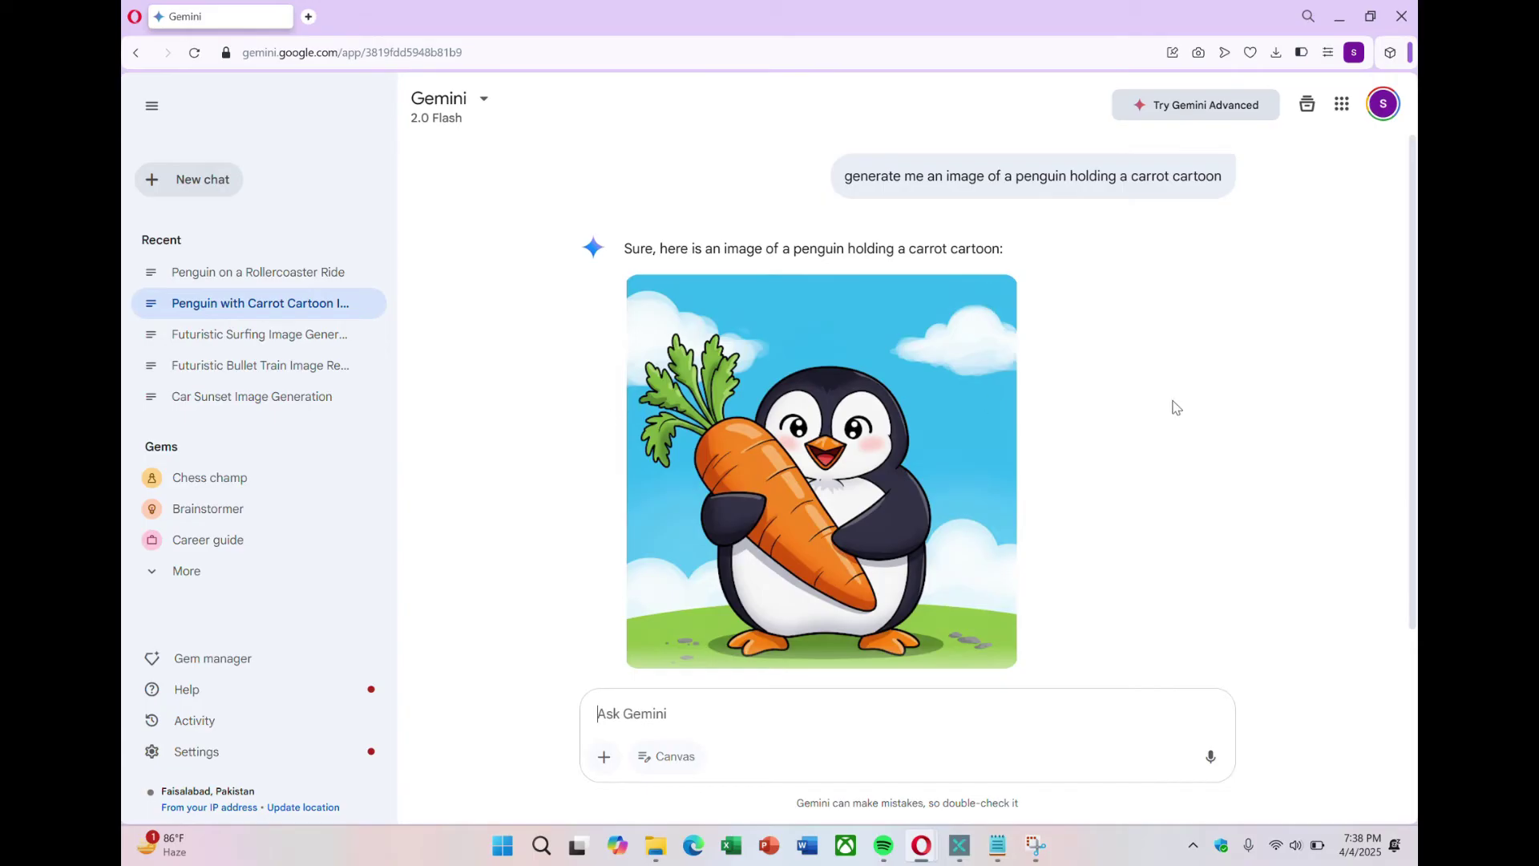
pyautogui.scroll(-2, 937, 508)
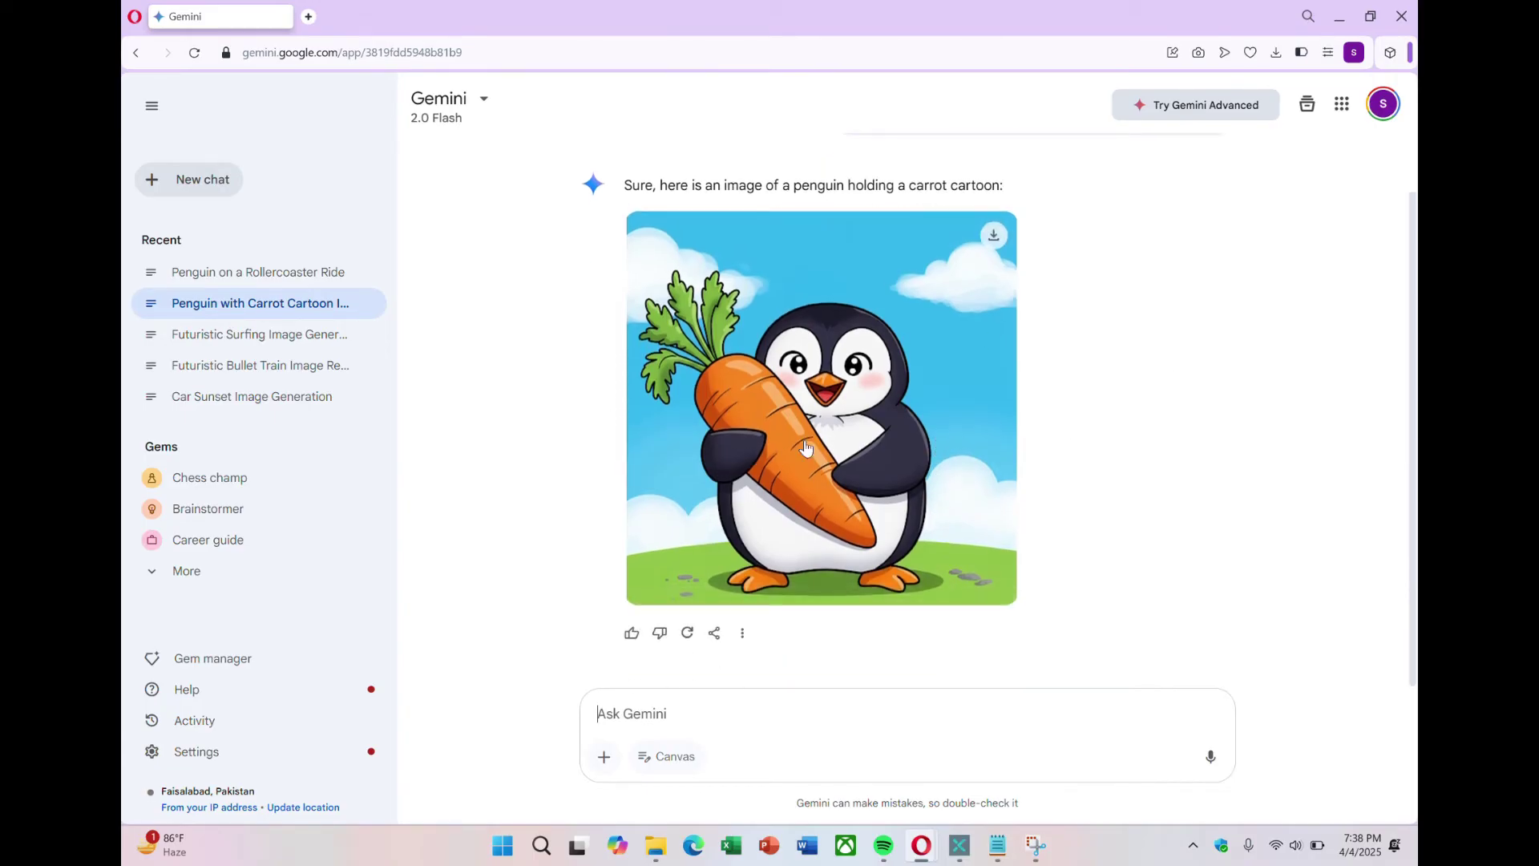
# Step: Open the 'Penguin on a Rollercoaster Ride' chat and check the response's More options
pyautogui.click(277, 270)
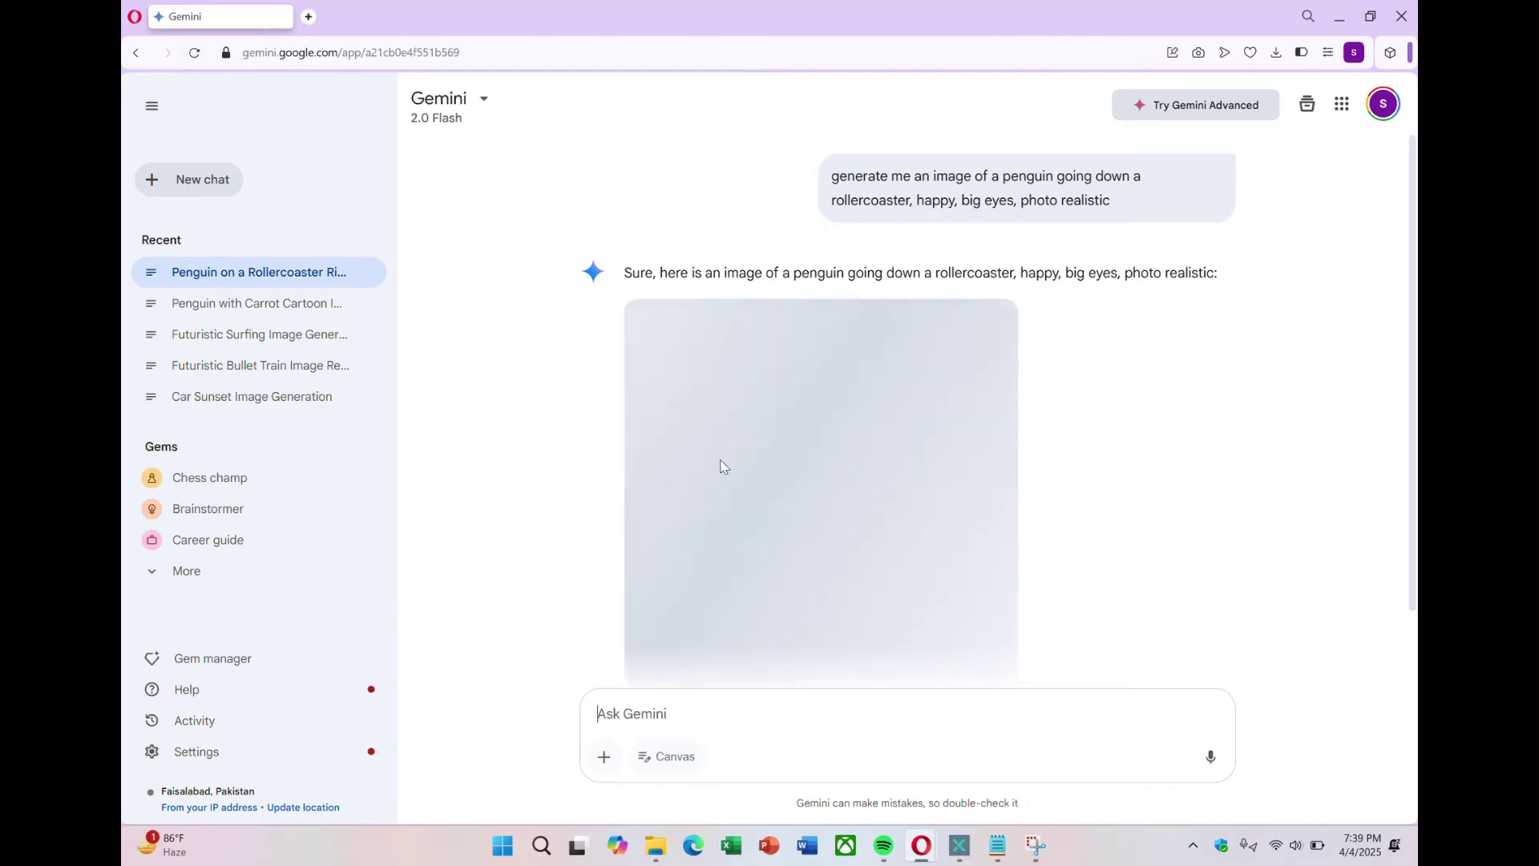
pyautogui.scroll(-1, 722, 471)
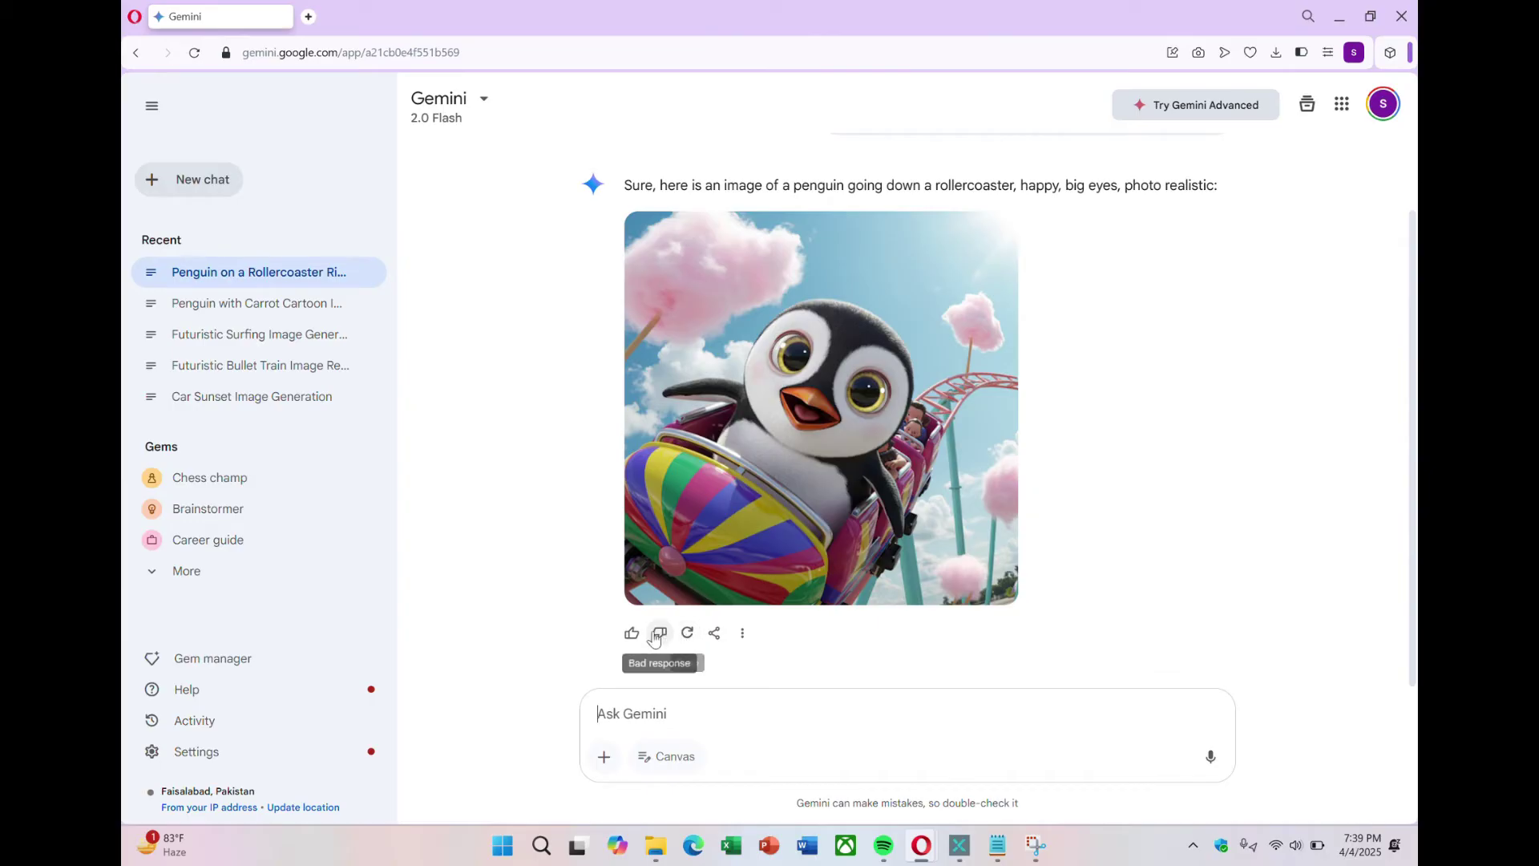
pyautogui.click(739, 634)
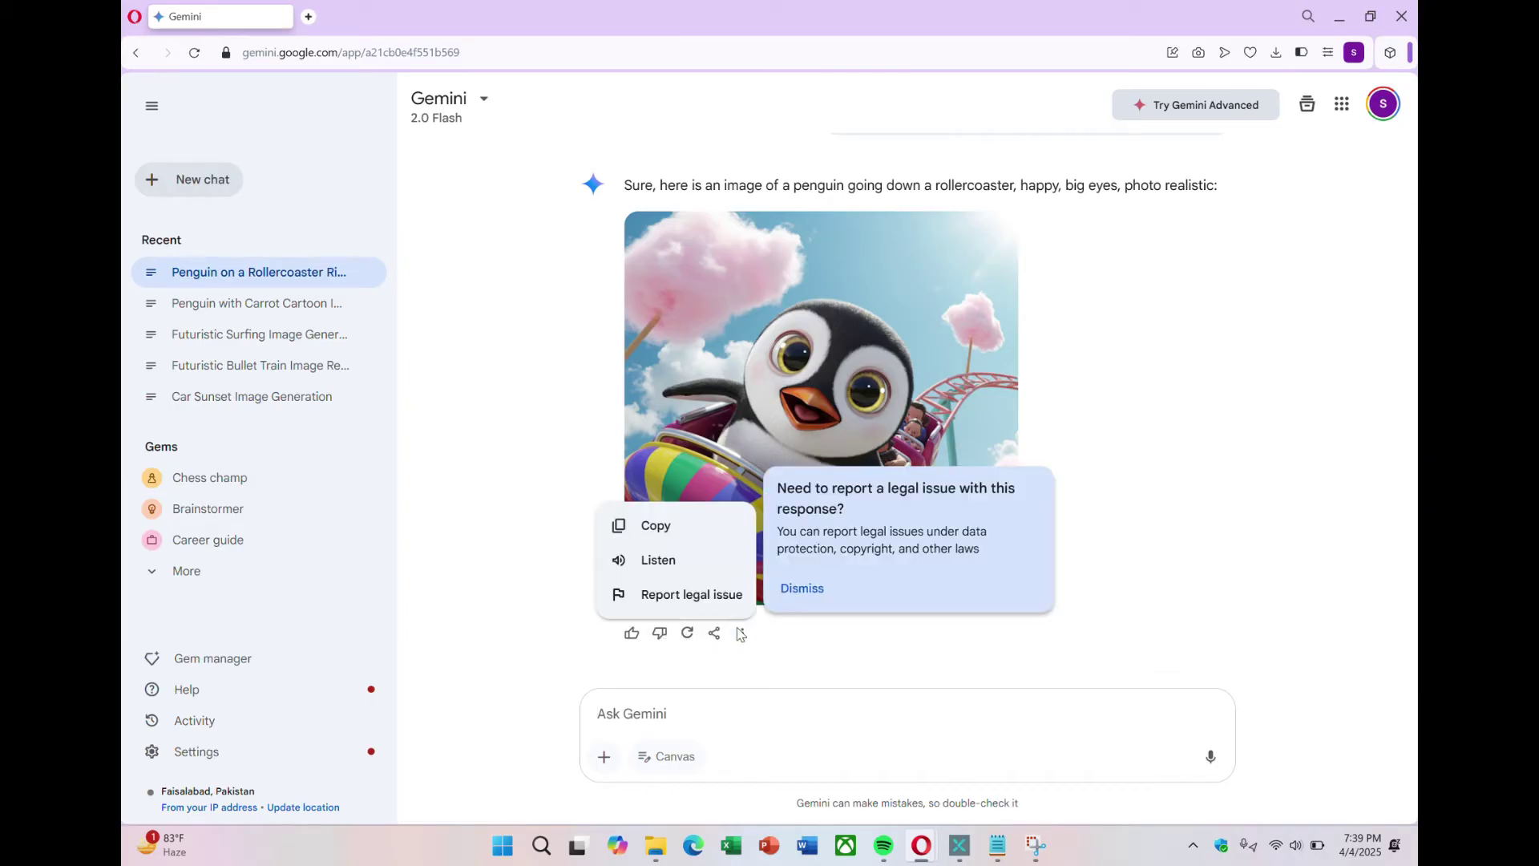
pyautogui.click(794, 712)
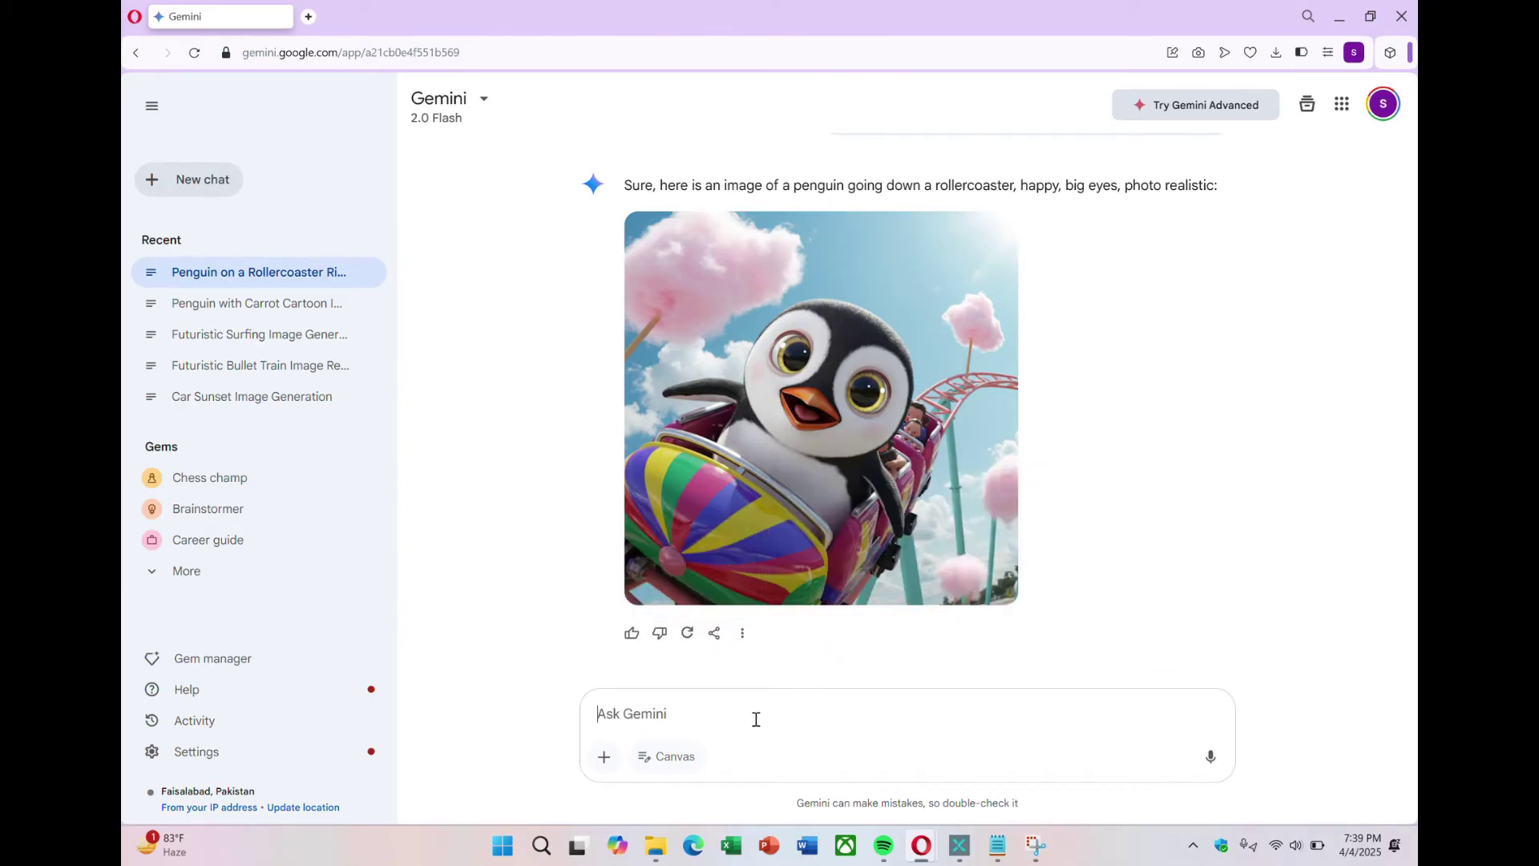
# Step: Send 'generate more' to get a second rollercoaster penguin image
pyautogui.write('gen')
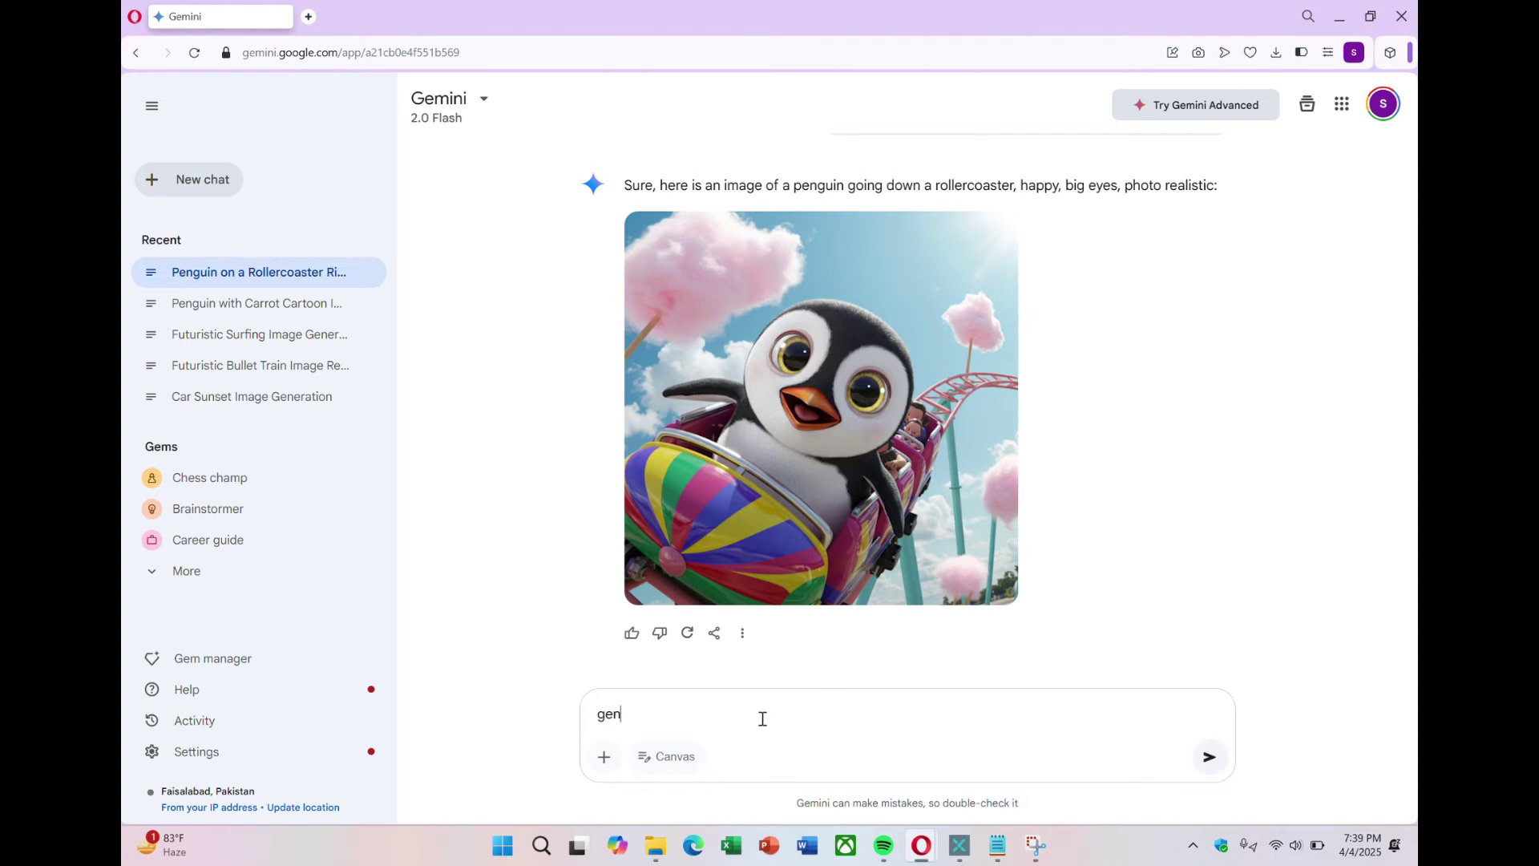
pyautogui.write('erate more')
pyautogui.press('Return')
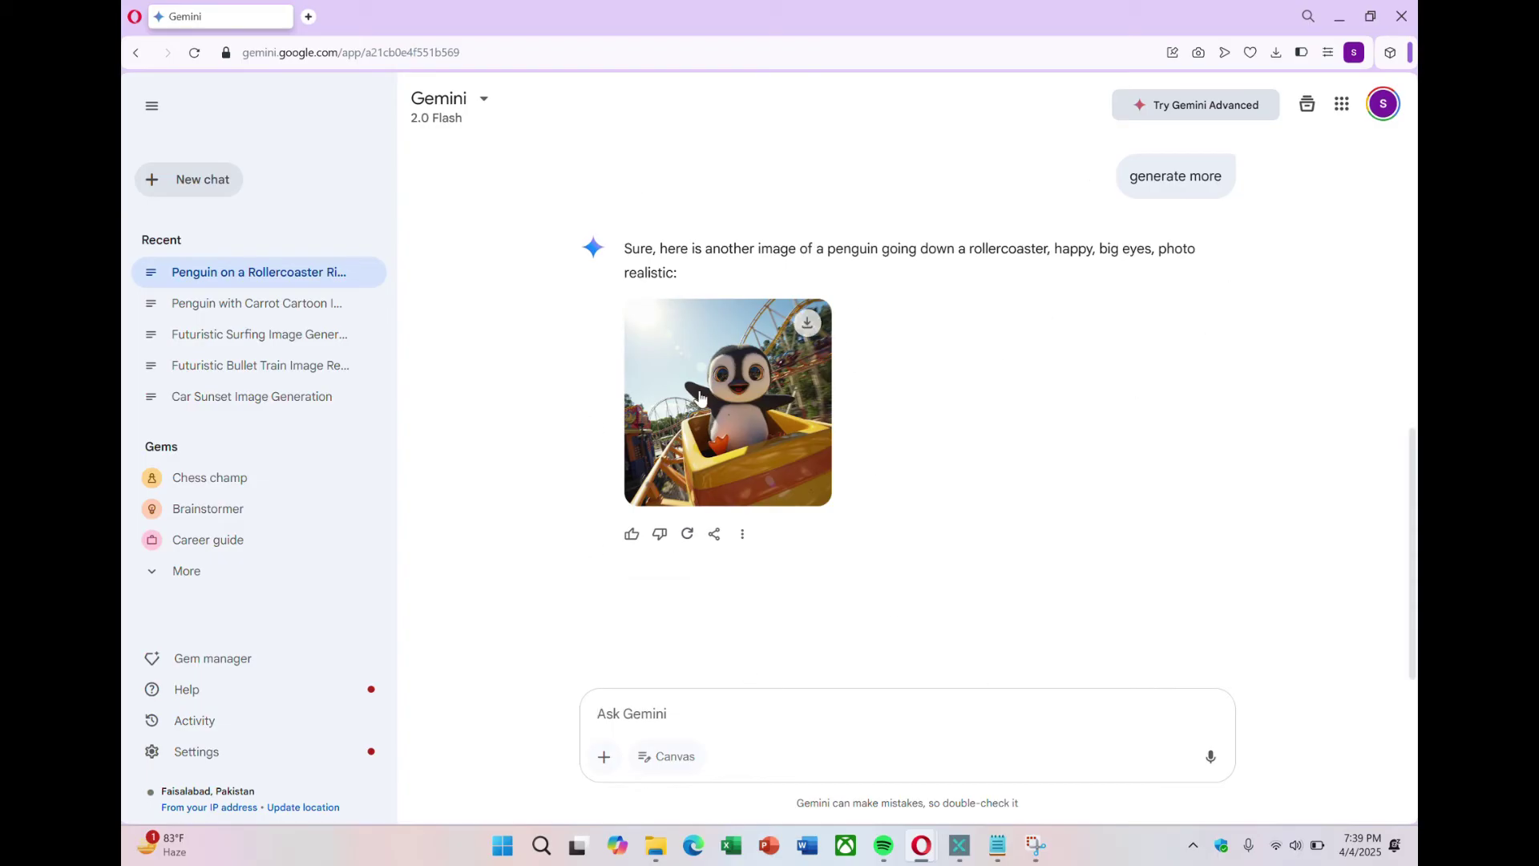
pyautogui.scroll(5, 714, 491)
pyautogui.scroll(-4, 686, 485)
pyautogui.scroll(3, 751, 483)
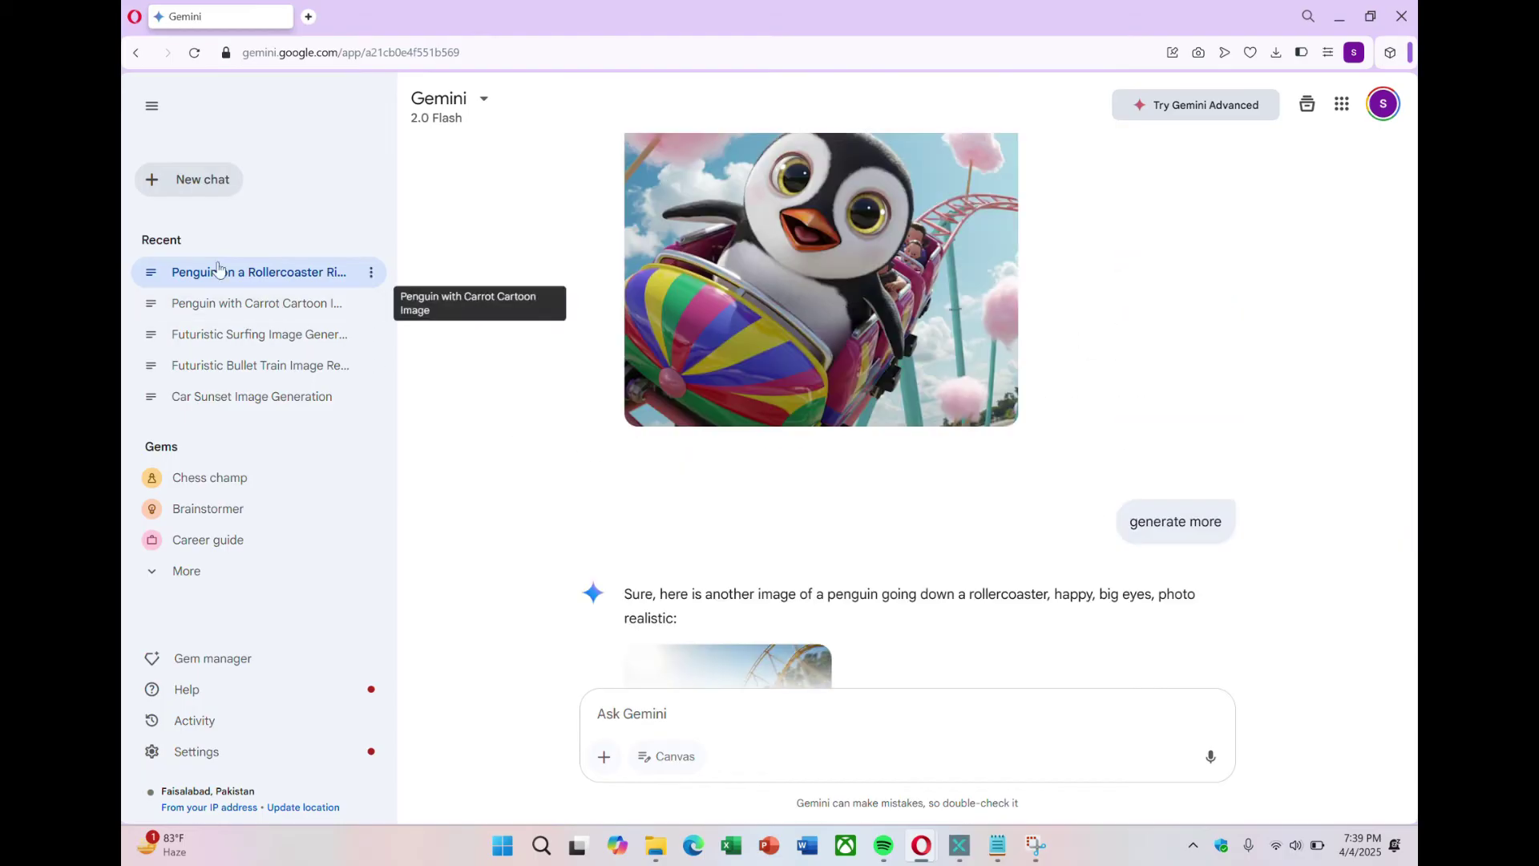
# Step: Start a new chat and begin typing the bread prompt 'a piece of b'
pyautogui.click(178, 186)
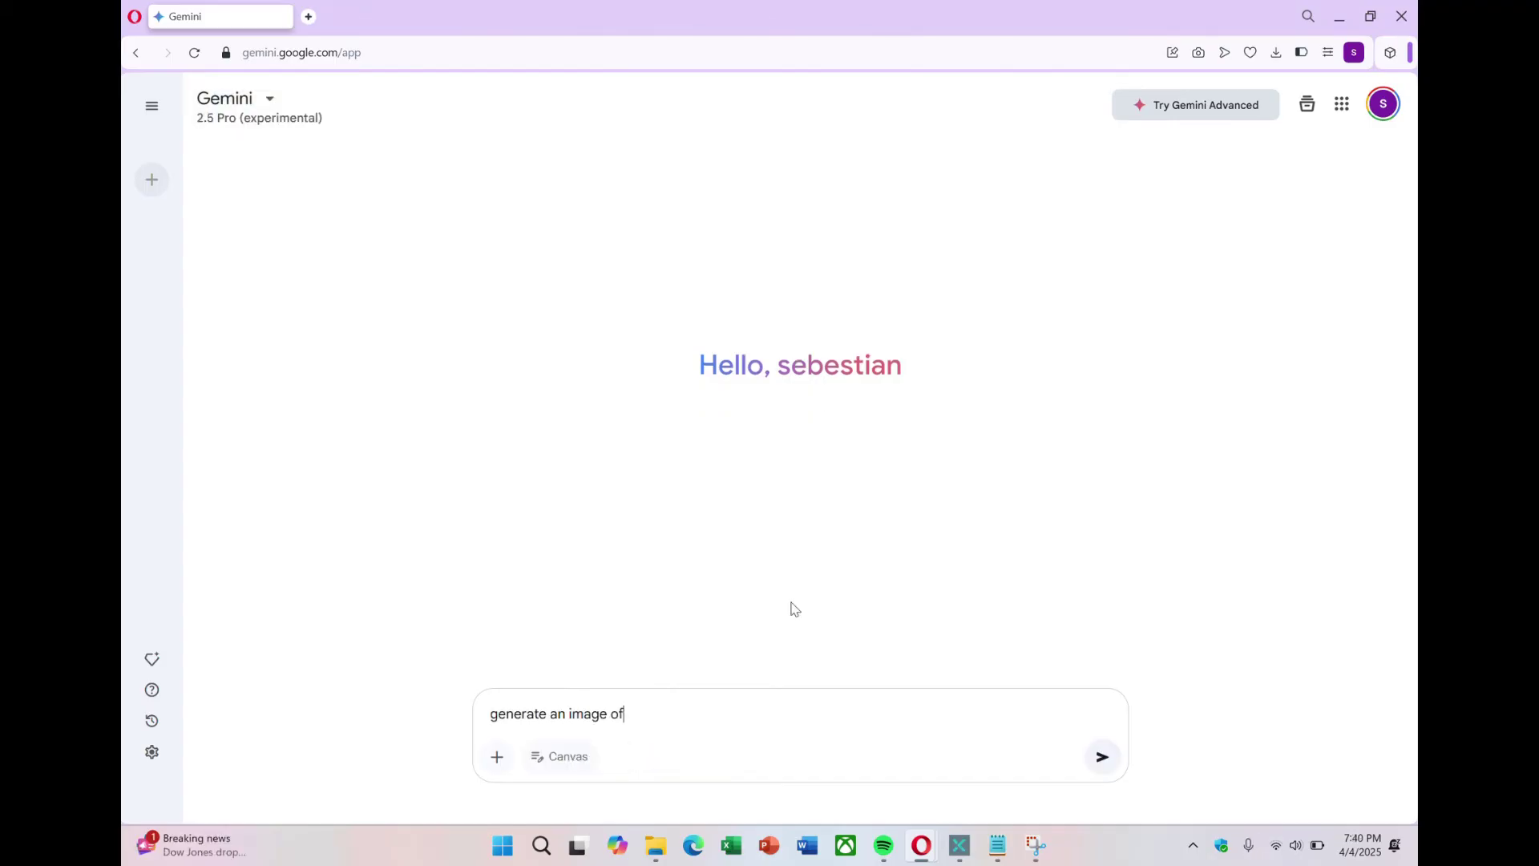
pyautogui.write('a piece of b')
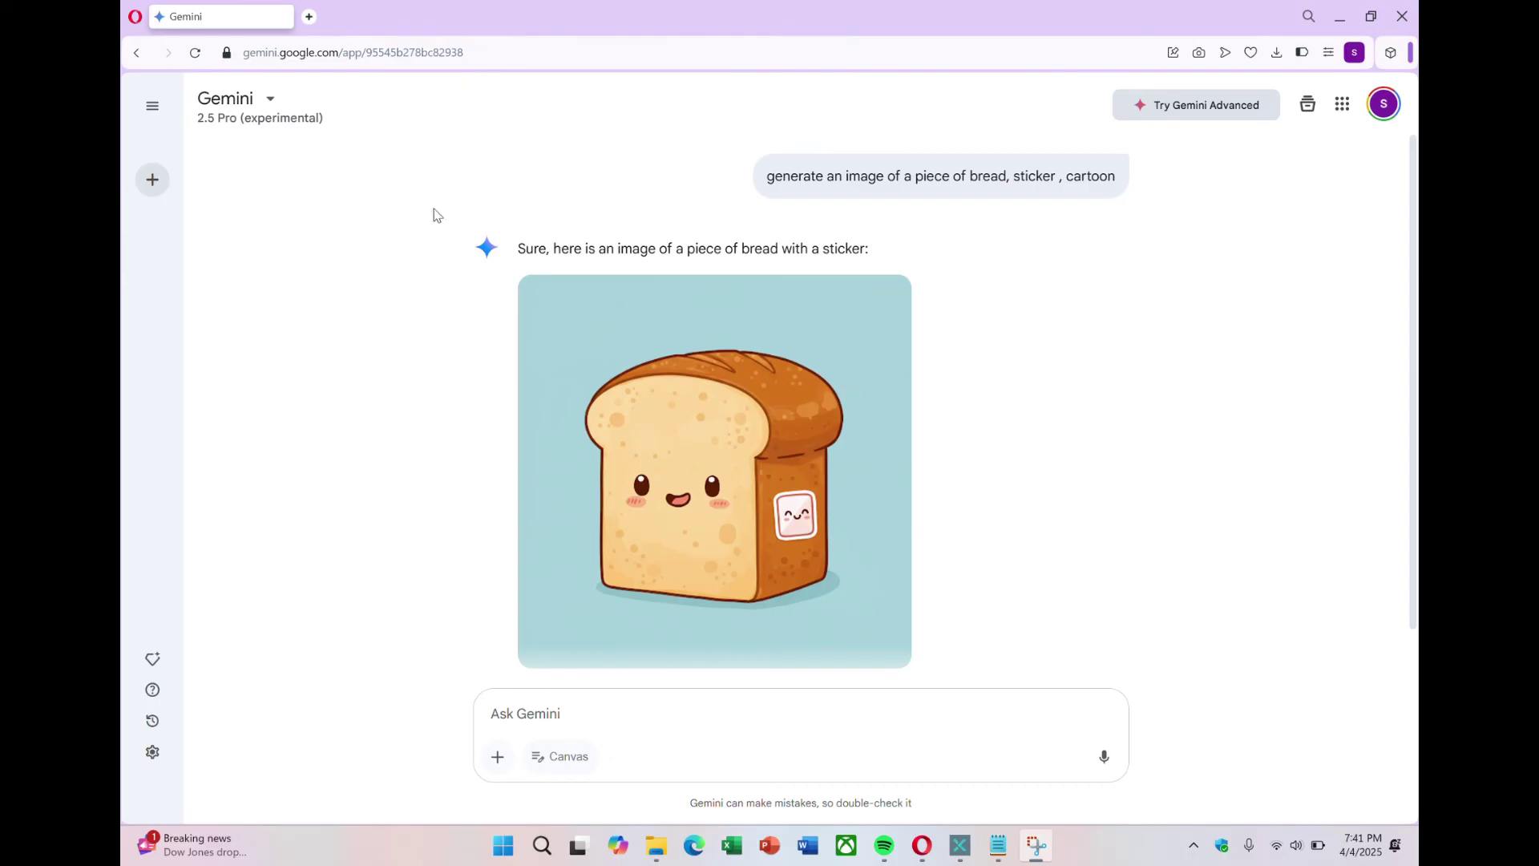
pyautogui.click(310, 24)
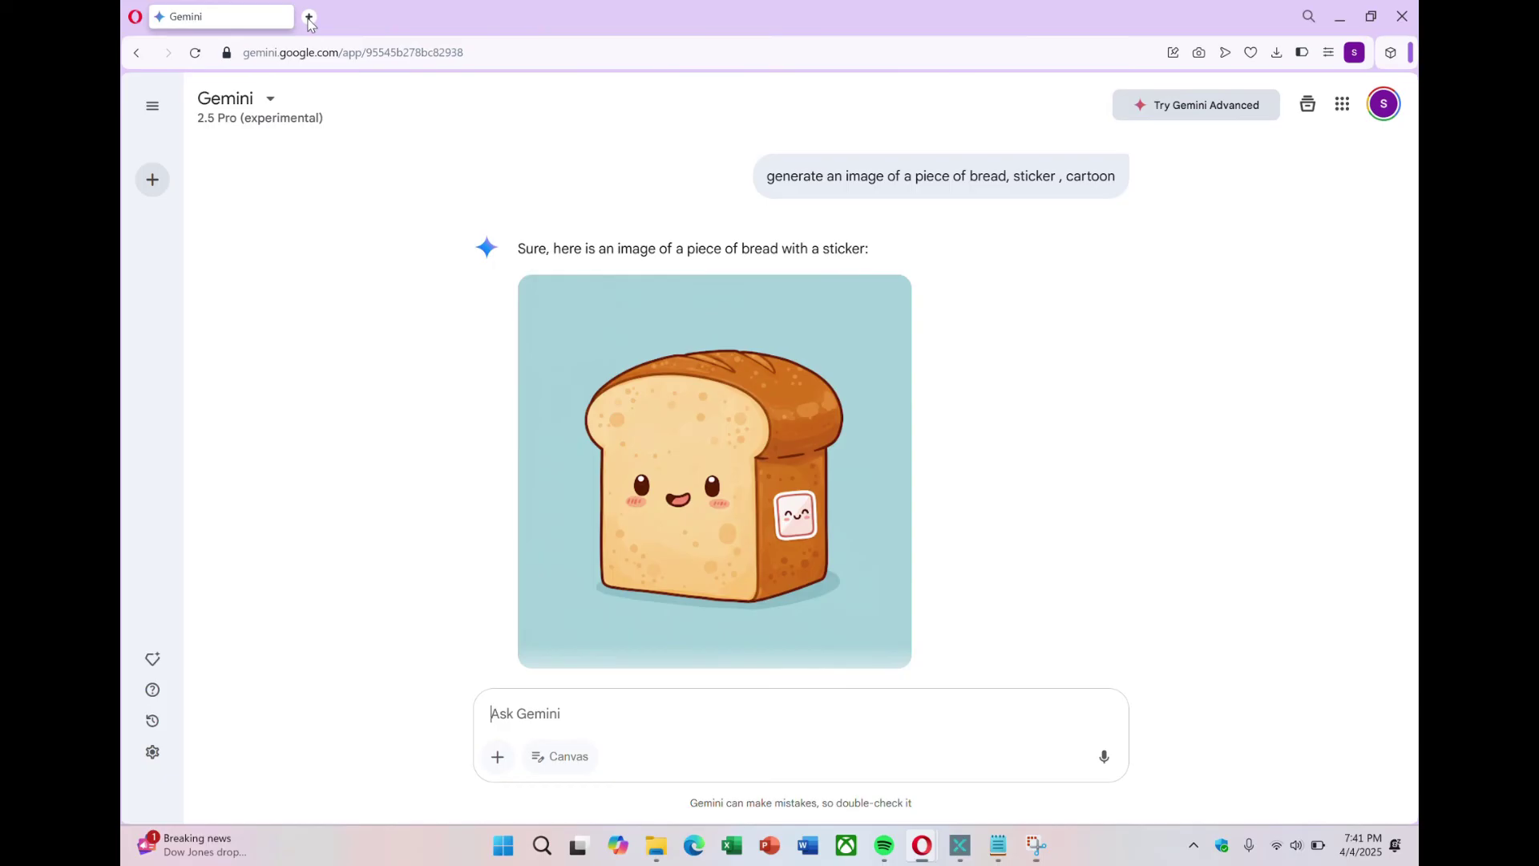